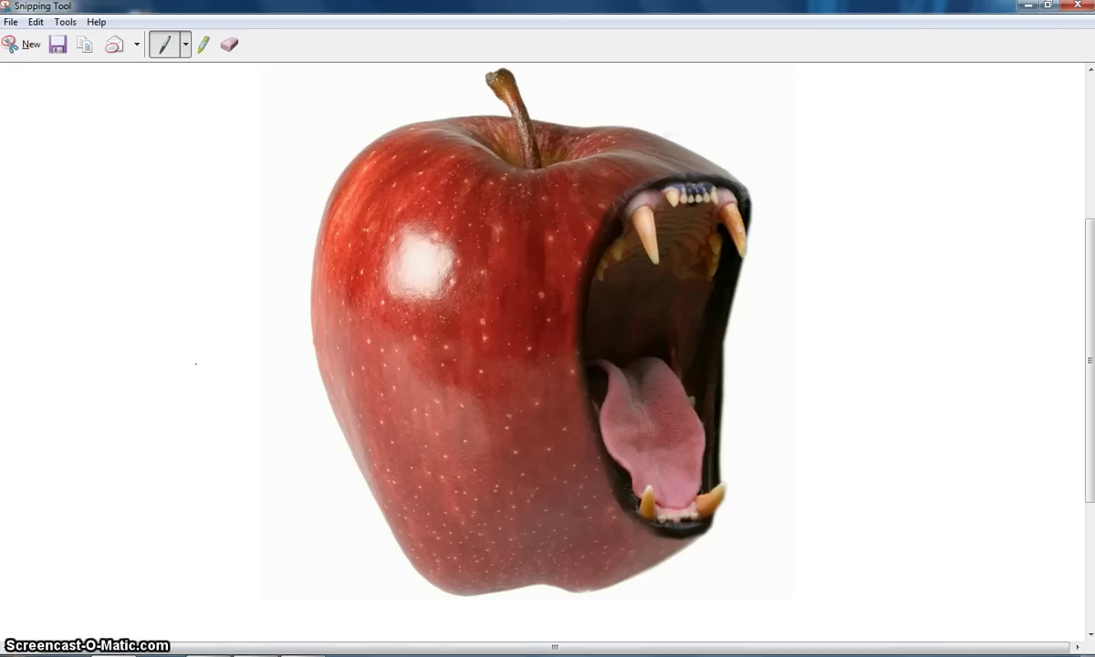
In Apple.jpg, duplicate the Background layer to create a 'Background copy' layer above it.
key(alt+Tab)
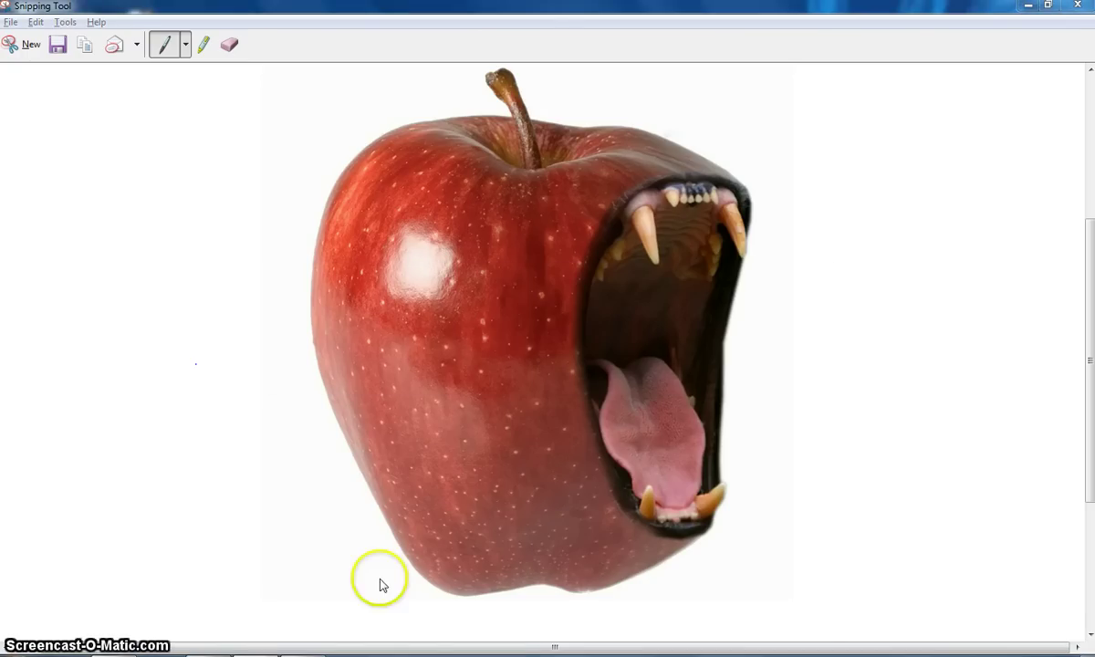
key(alt+Tab)
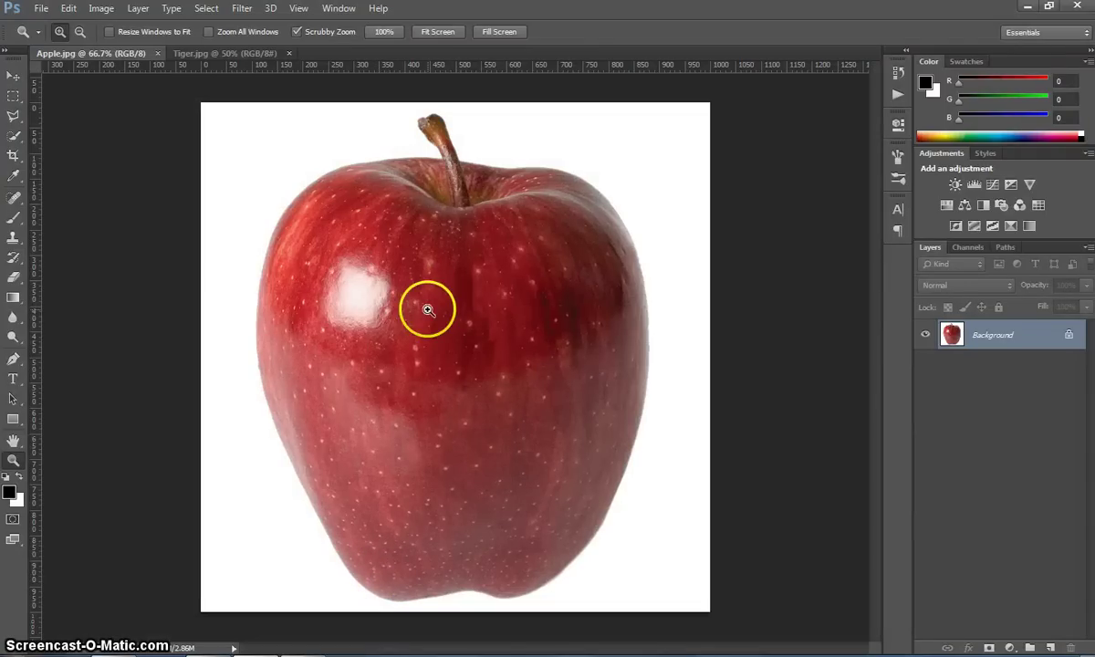
click(237, 54)
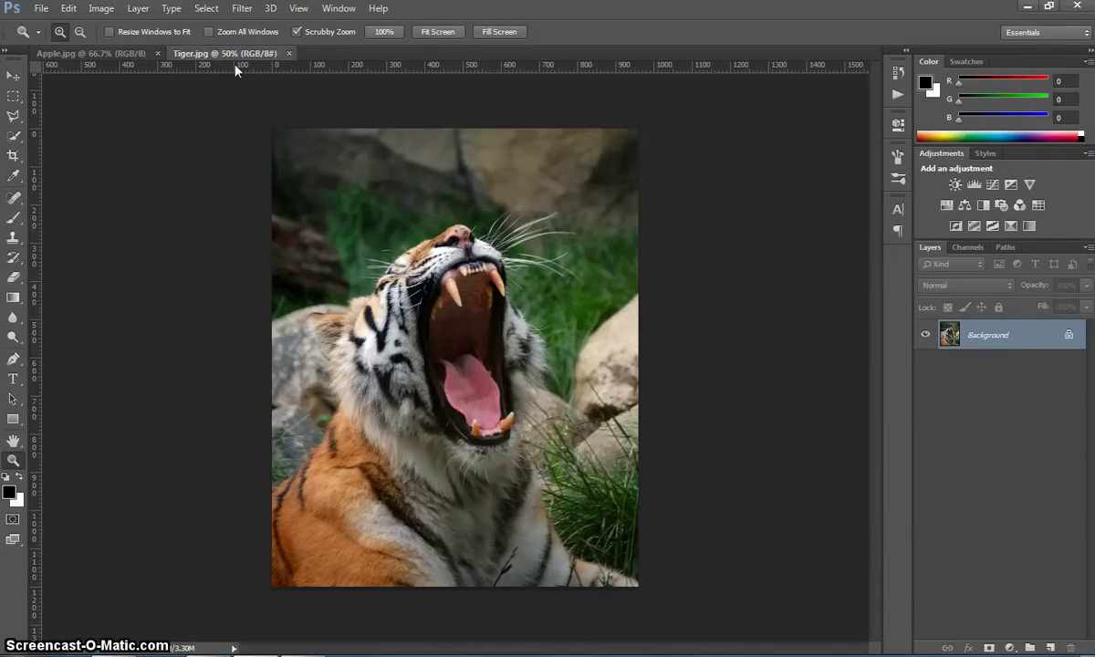
click(109, 53)
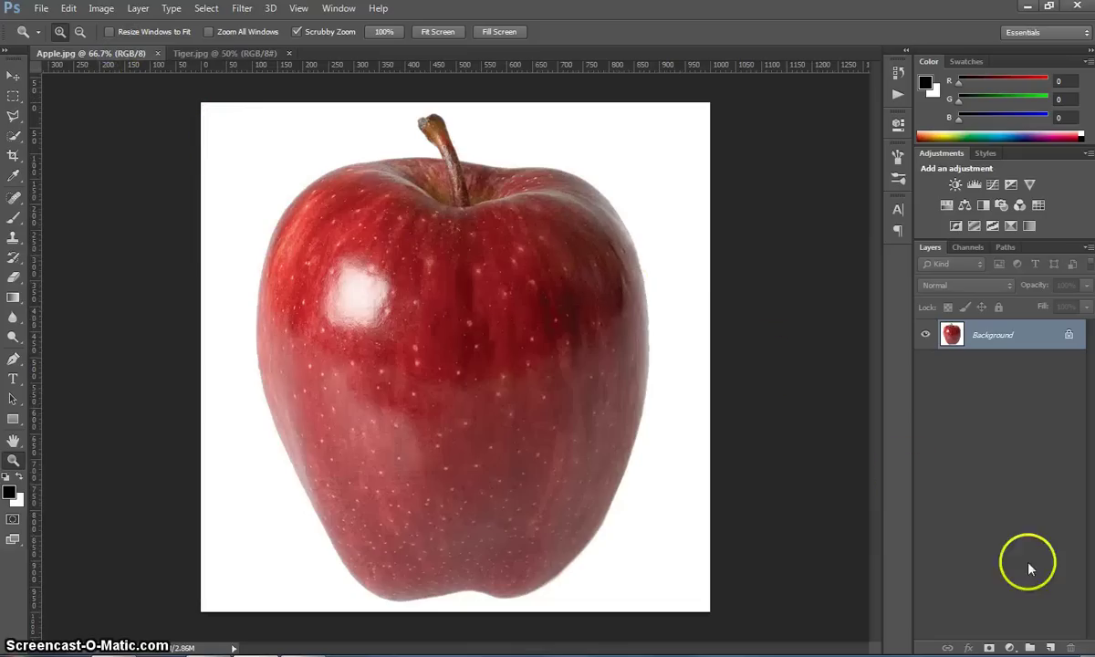
right_click(988, 337)
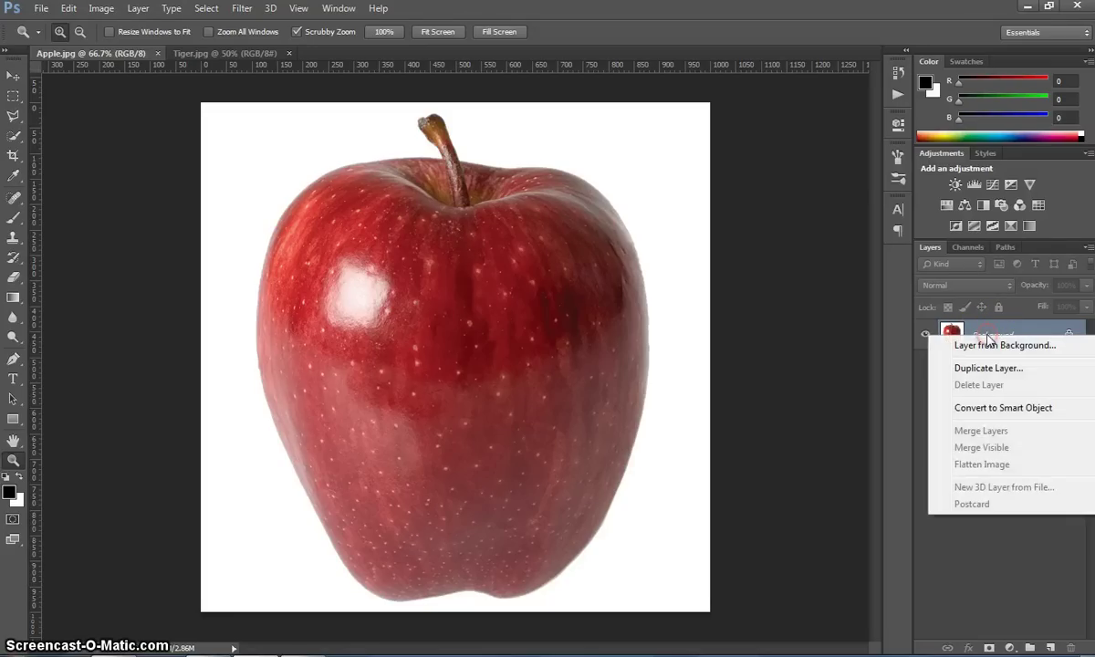
click(1043, 373)
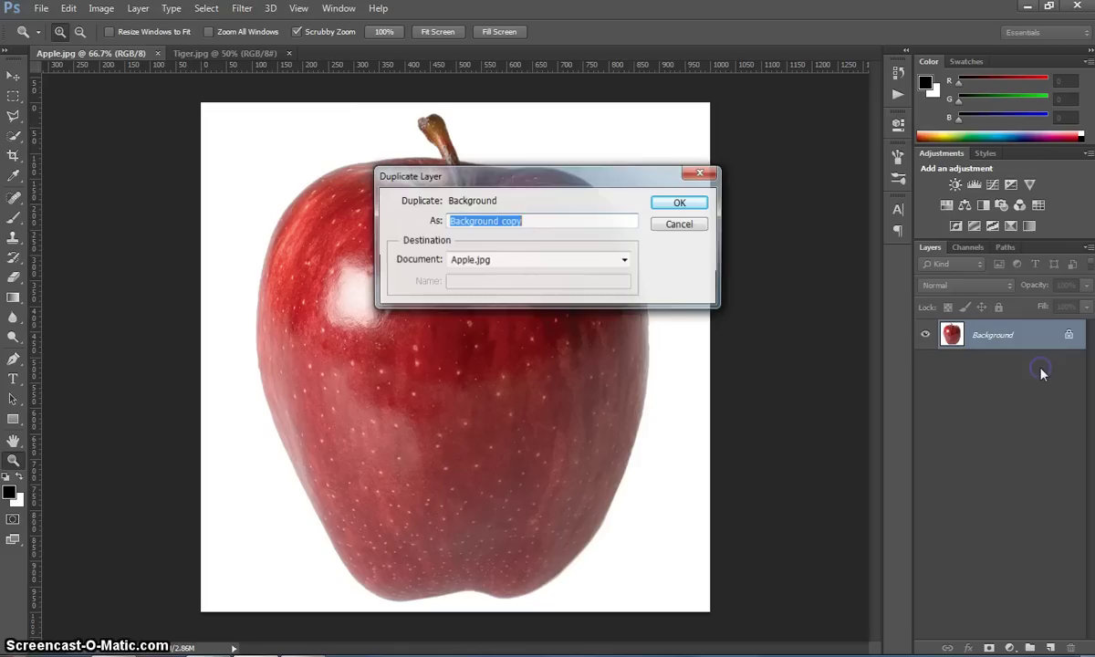
click(541, 224)
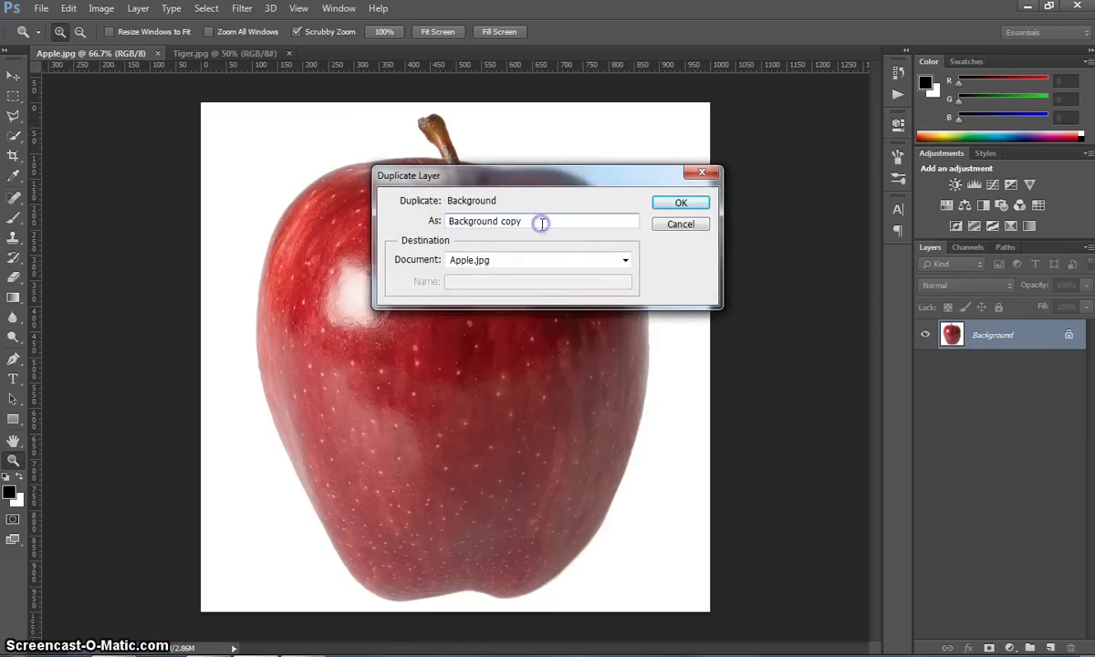
click(671, 203)
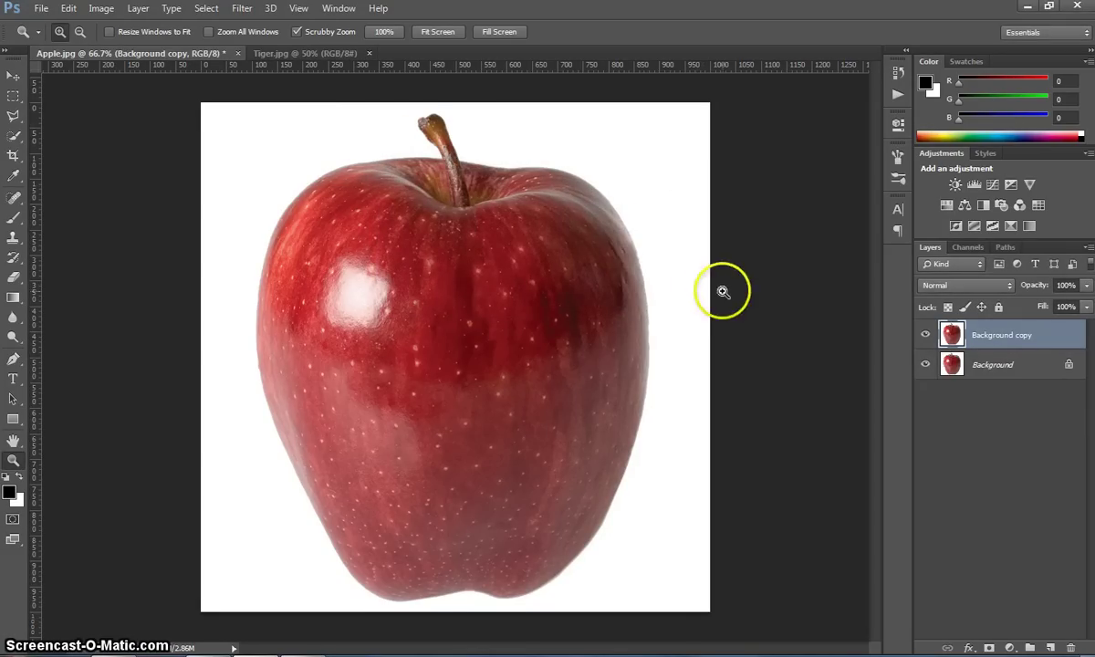
Show Tiger.jpg and zoom to 200% on the tiger's open mouth, then back to 100%.
click(313, 54)
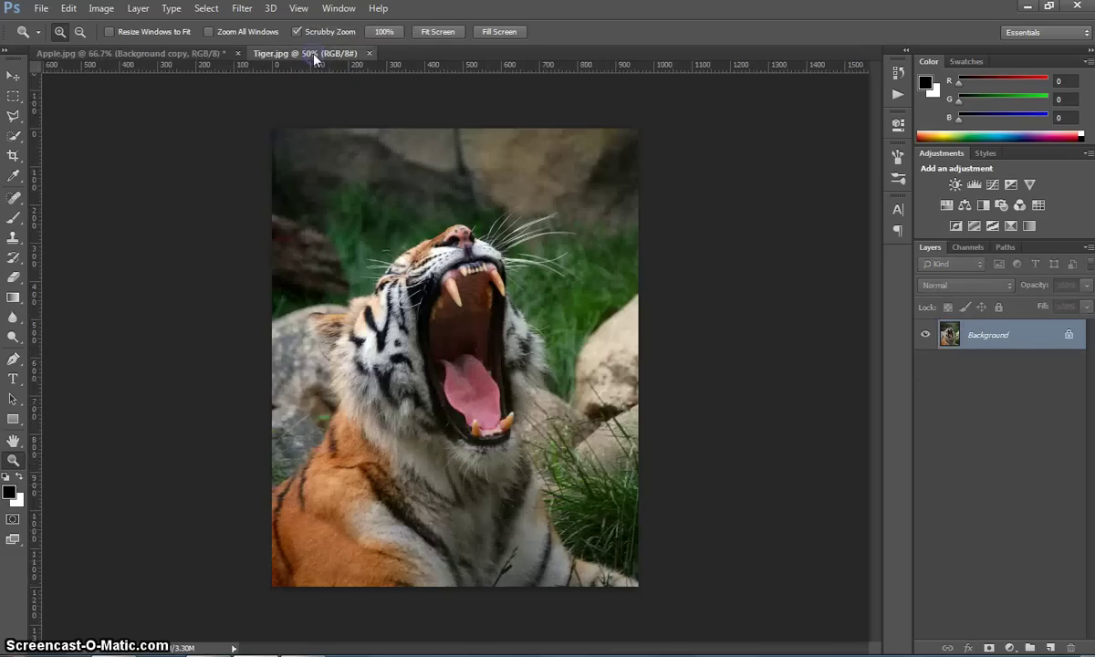
click(498, 290)
click(499, 289)
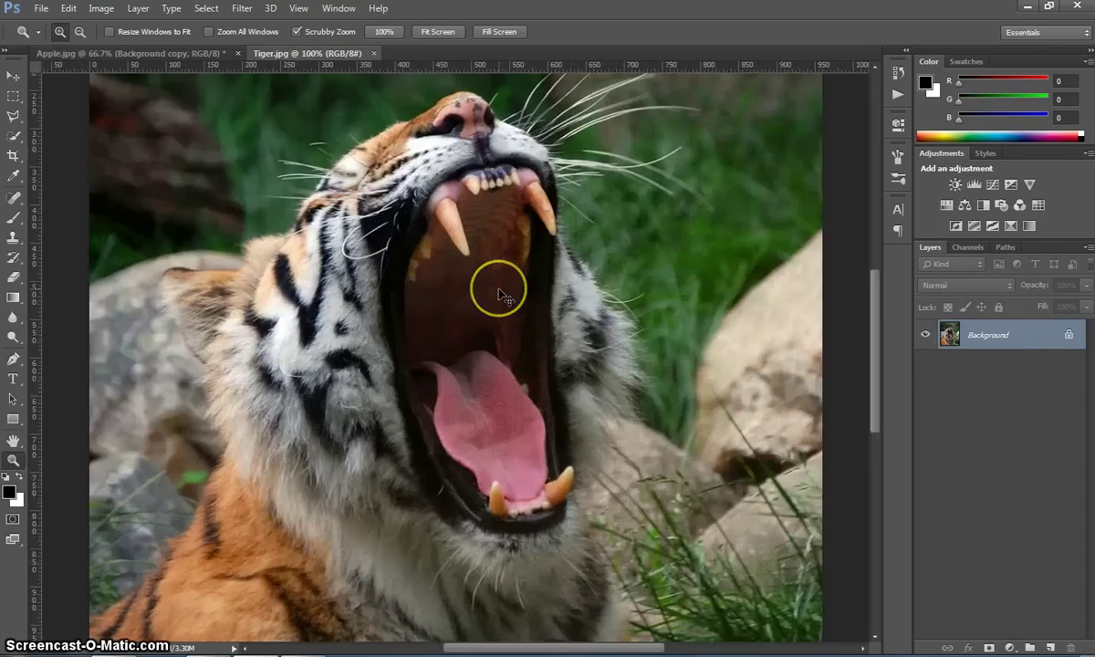
click(499, 292)
click(499, 290)
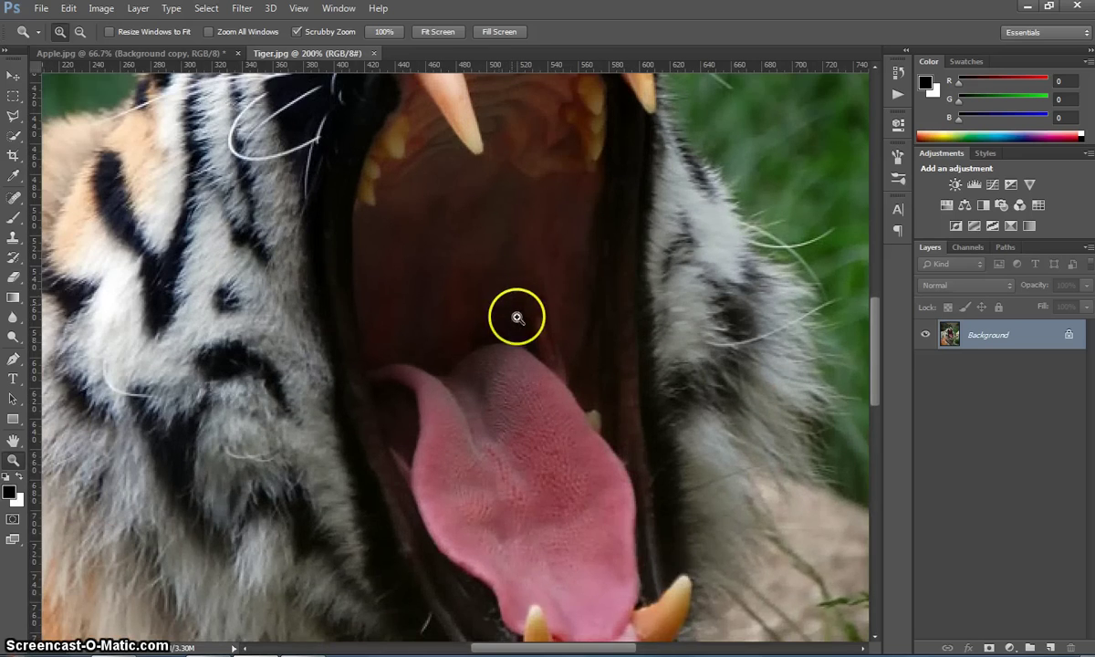
scroll(519, 318, up, 3)
alt+click(518, 317)
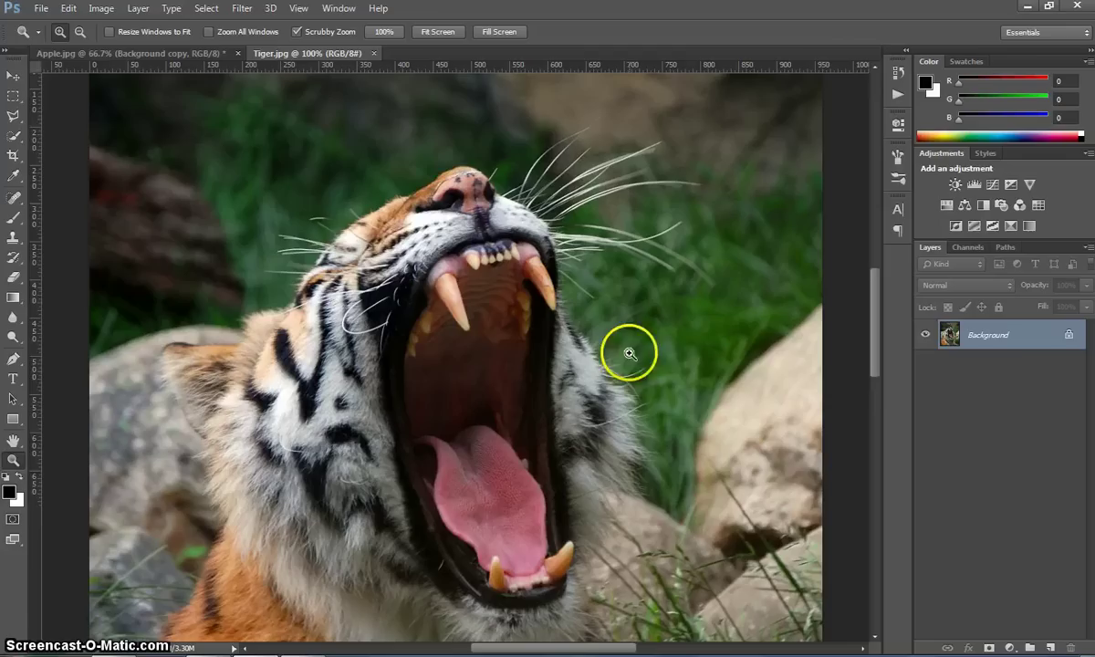
click(16, 119)
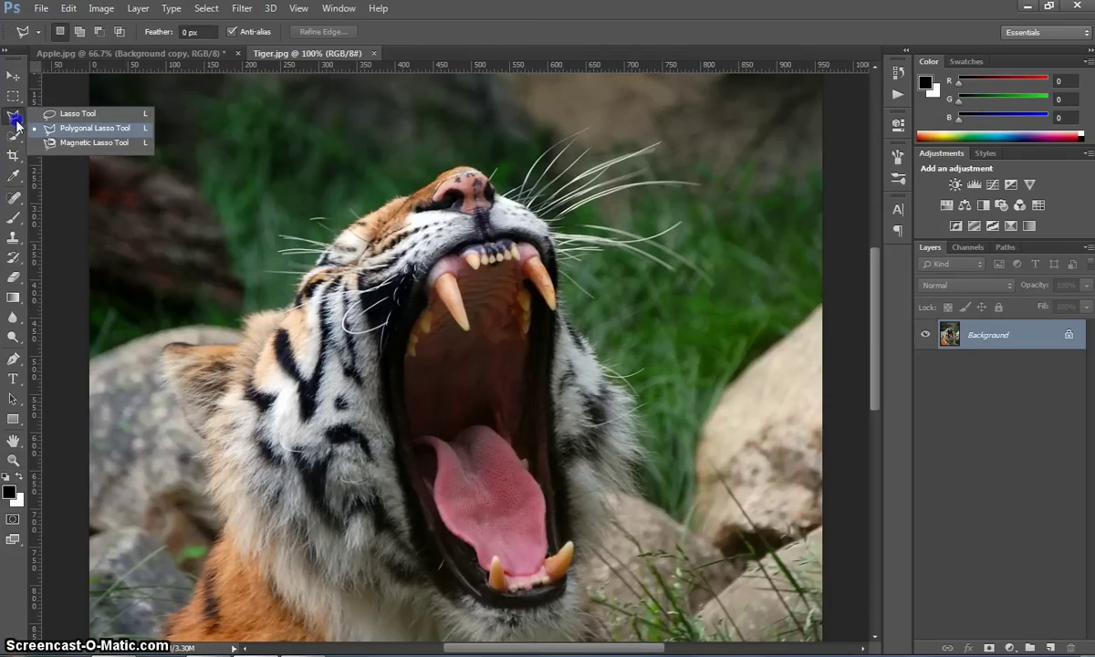
Trace a closed Polygonal Lasso outline around the tiger's mouth, fangs and tongue included.
click(92, 128)
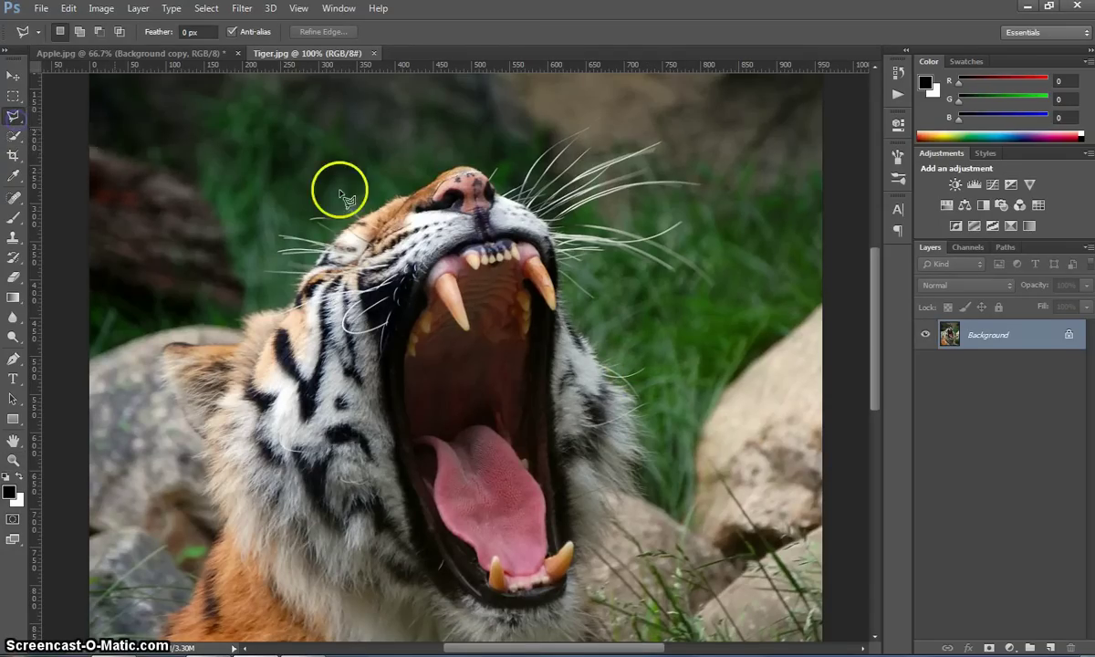
click(537, 240)
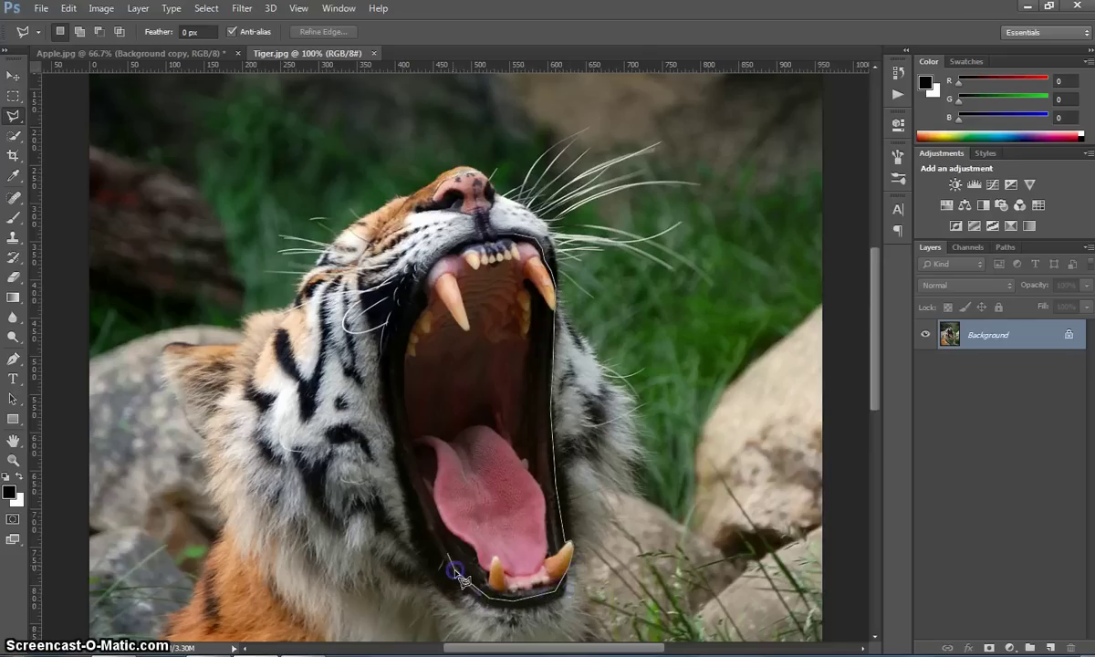
click(413, 475)
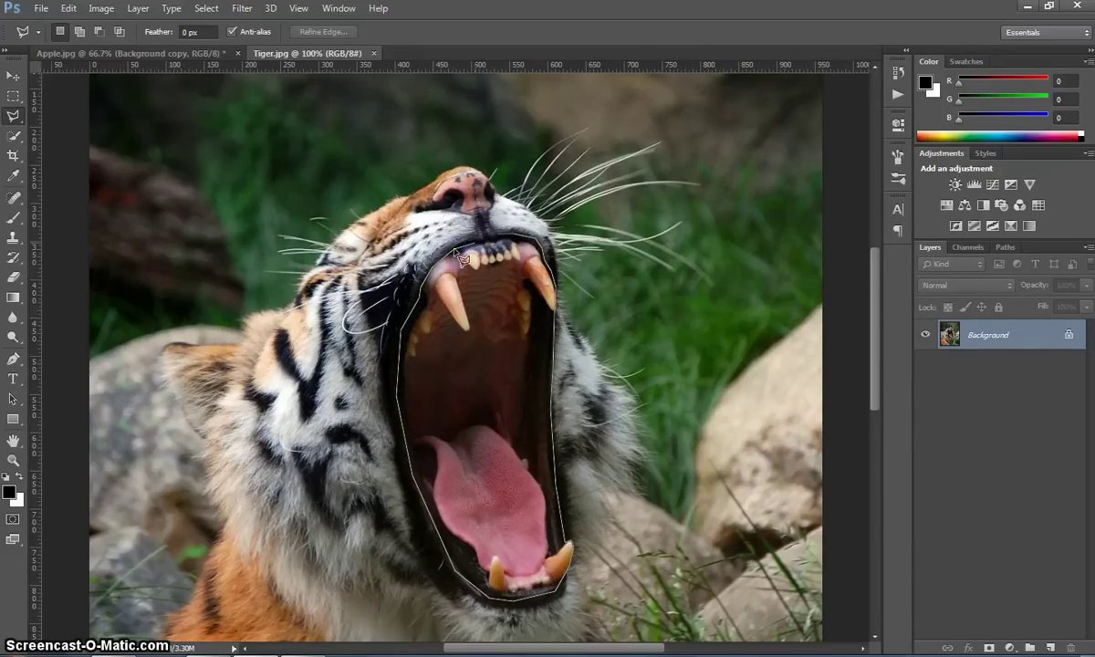
click(500, 246)
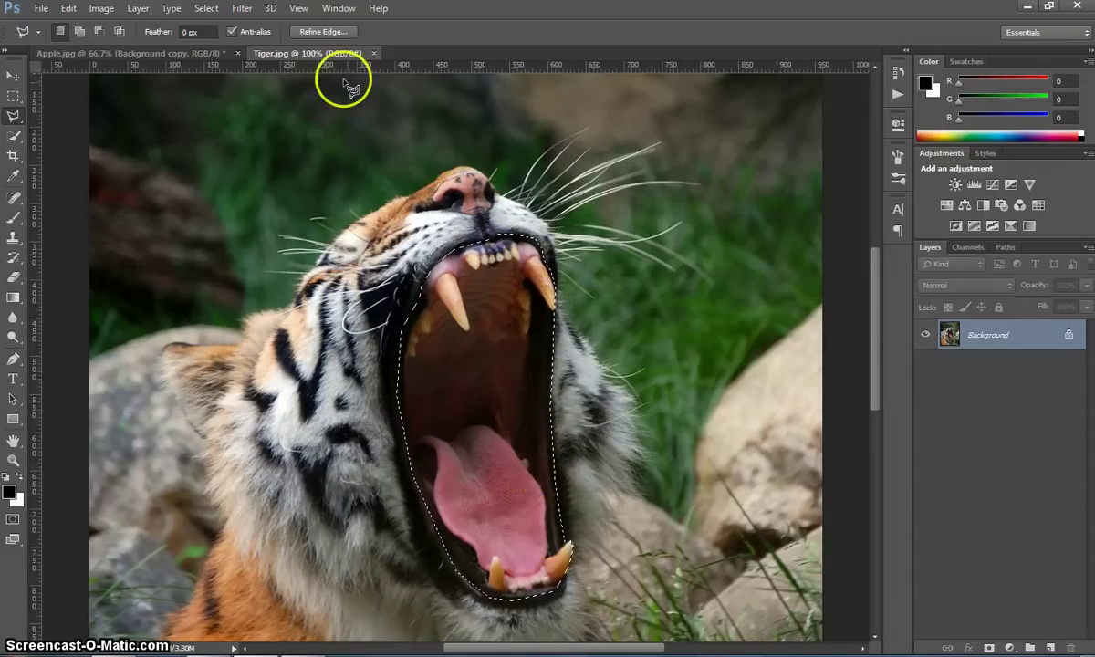
Feather the mouth selection by 2 px and copy the tiger's mouth.
click(183, 33)
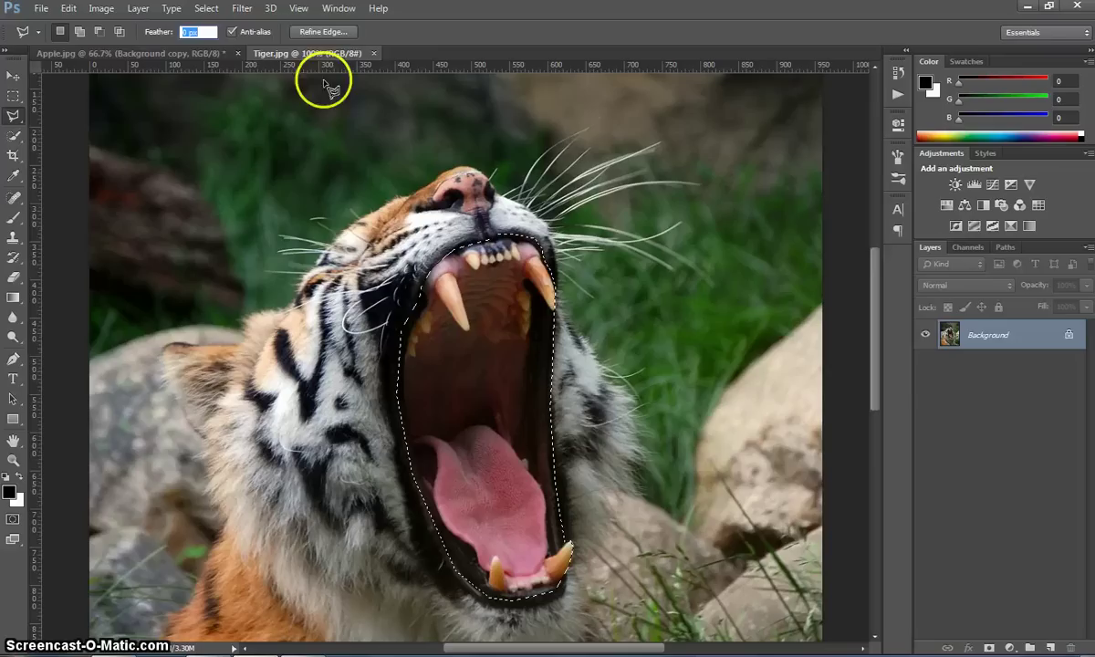
text(5)
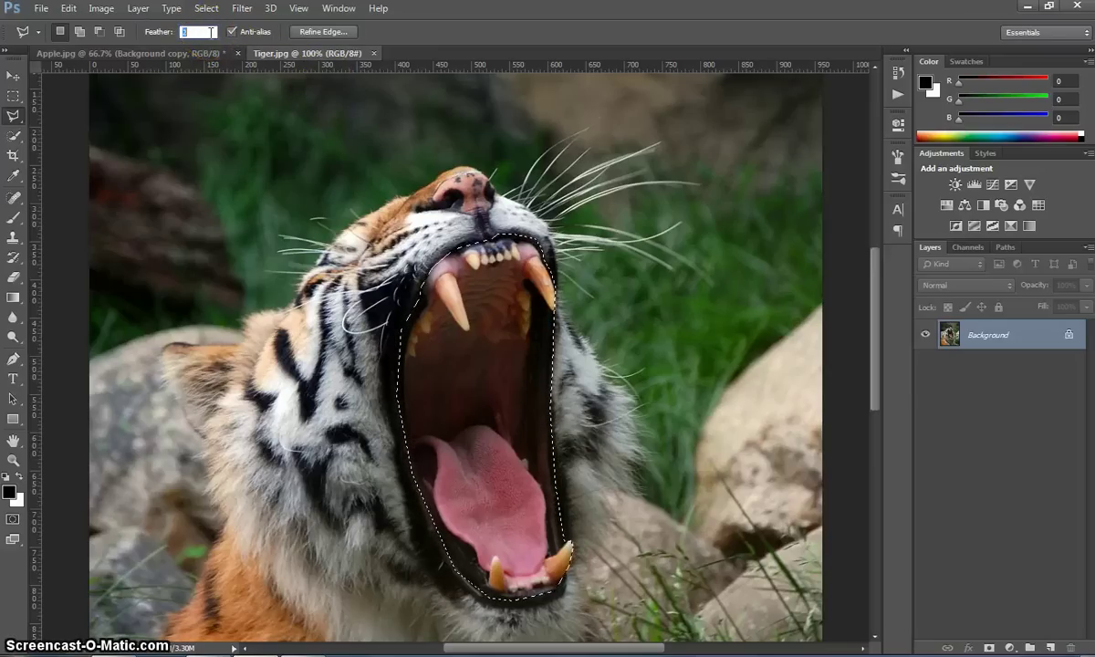
text(2)
key(Return)
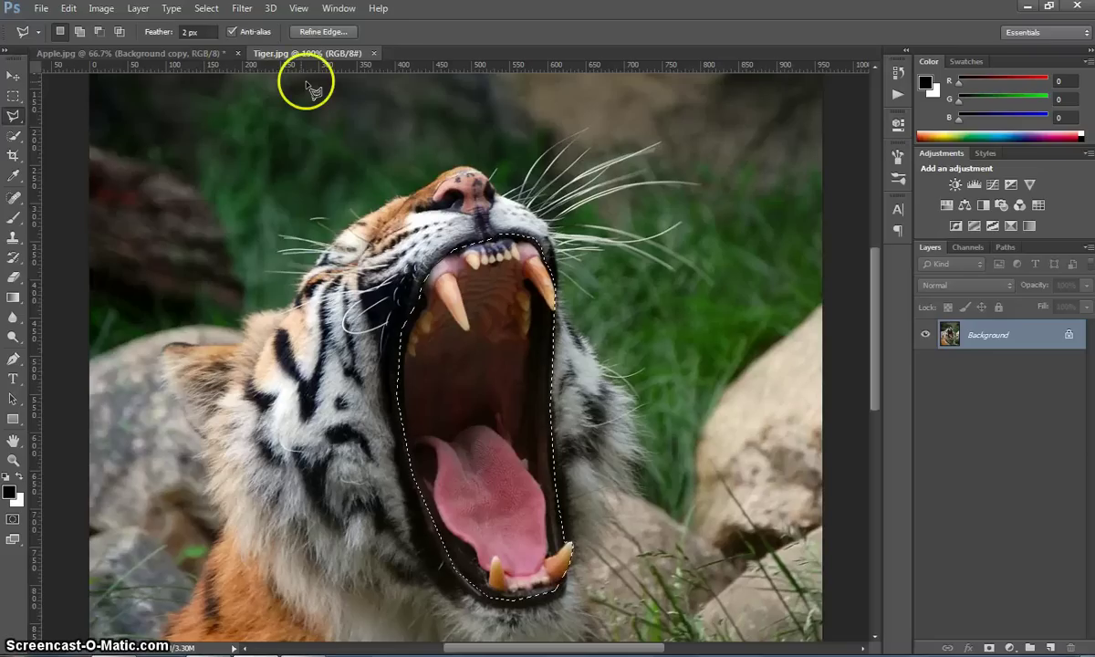
click(69, 8)
click(101, 107)
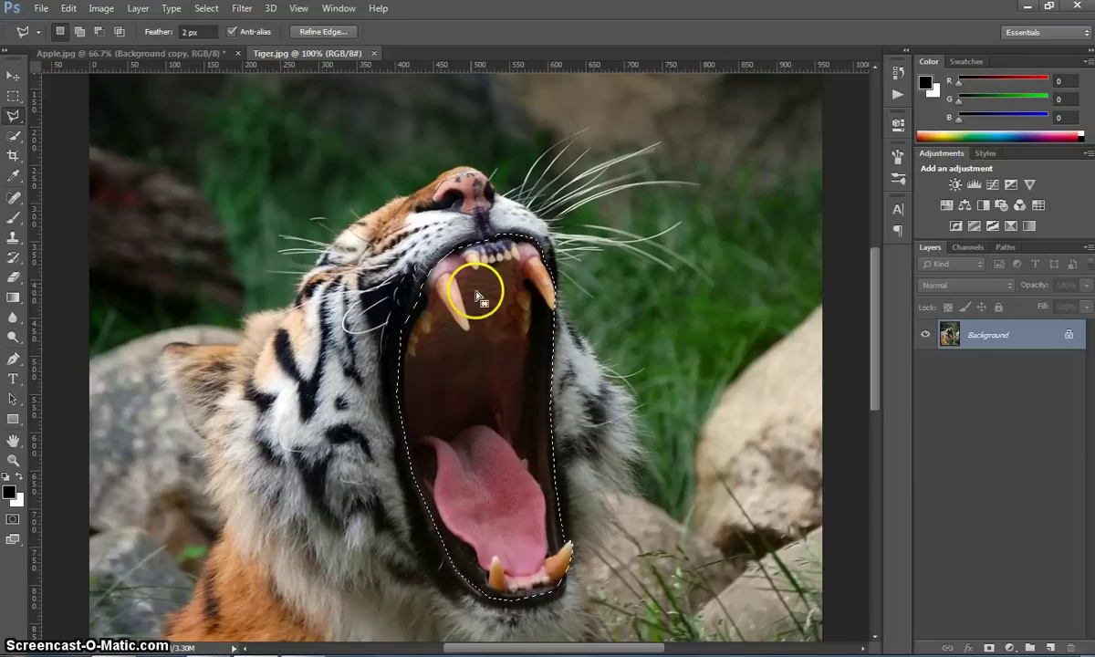
Paste the copied tiger mouth into Apple.jpg, creating Layer 1.
click(150, 57)
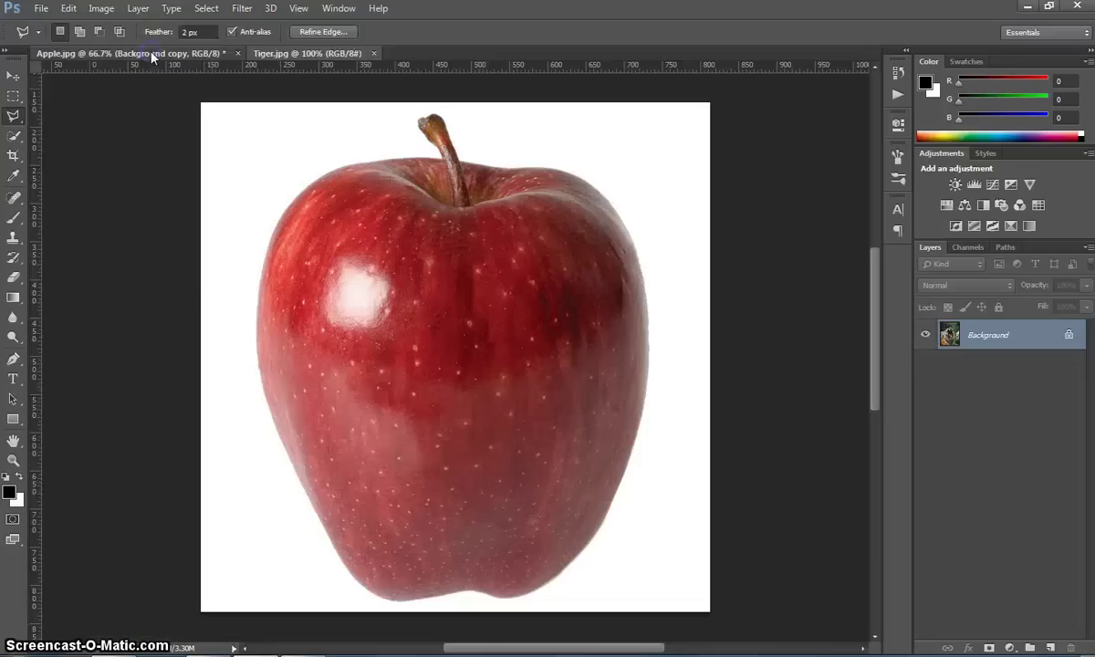
click(69, 8)
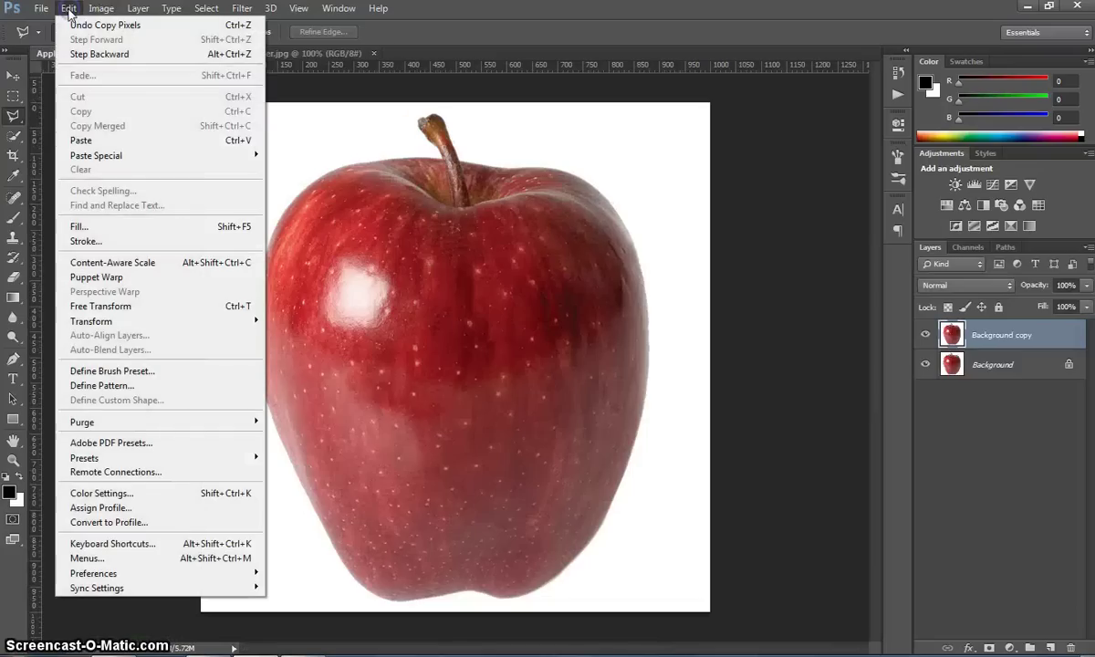
click(130, 140)
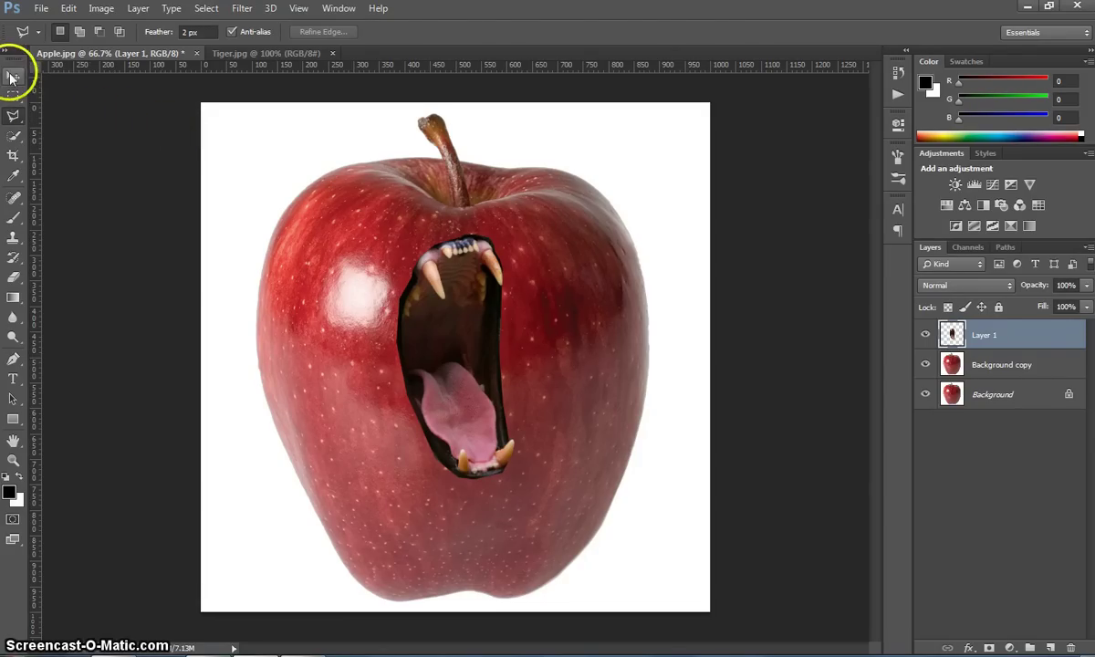
Move Layer 1 onto the apple's right side, scale it to about 153% and tilt it about 6°.
click(12, 76)
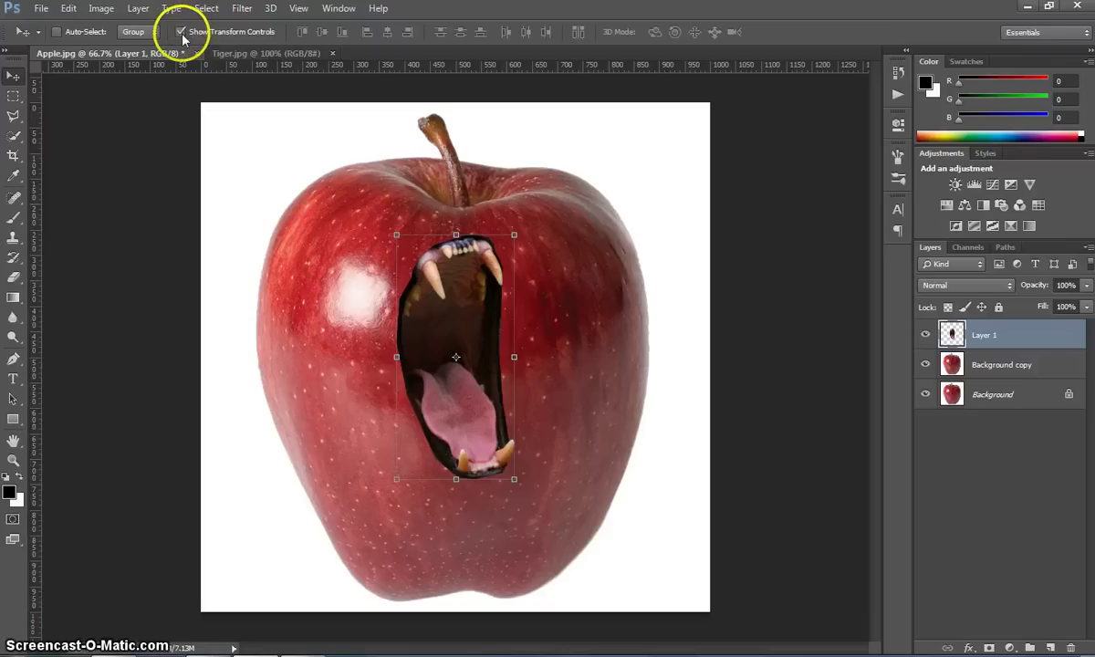
click(91, 31)
drag(436, 306, 556, 326)
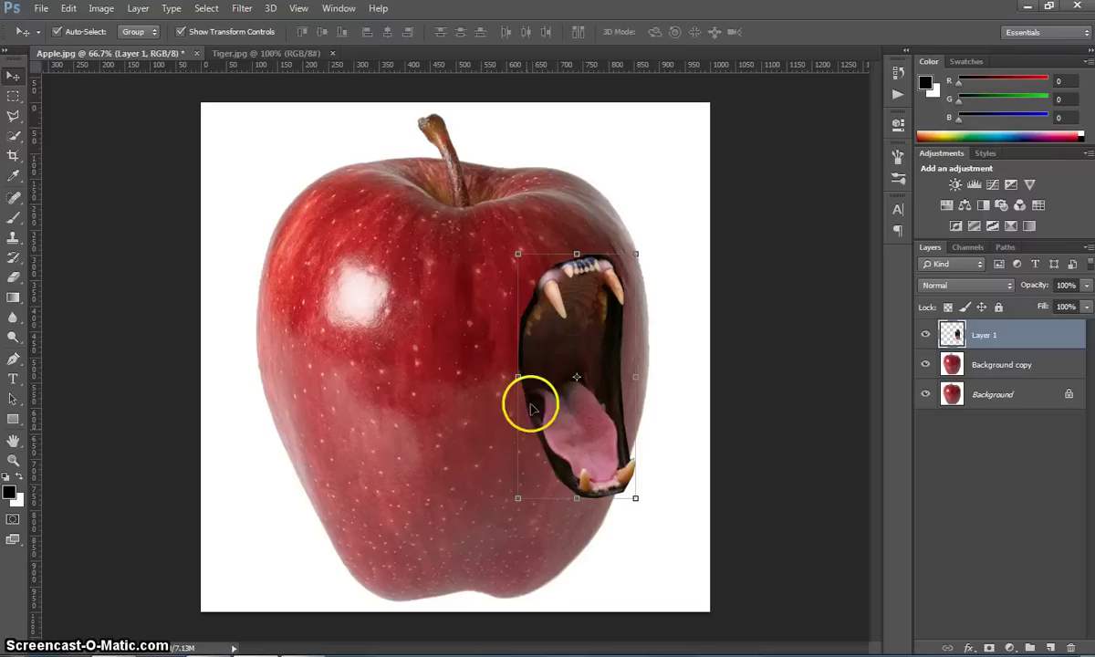
drag(518, 497, 516, 512)
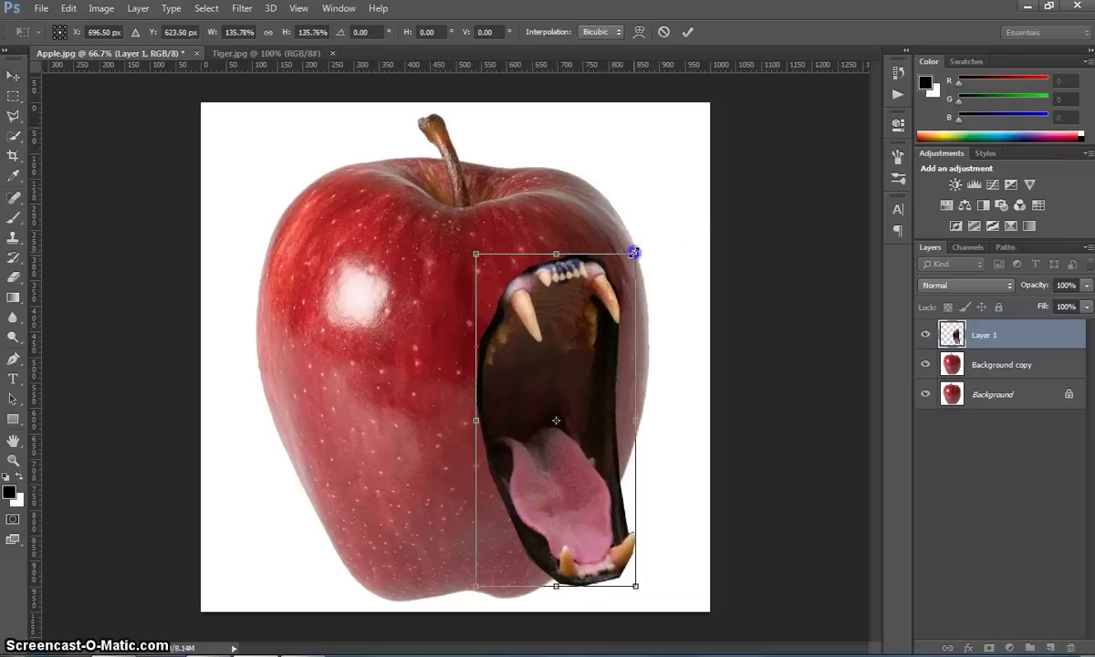
drag(634, 253, 680, 205)
drag(607, 339, 609, 339)
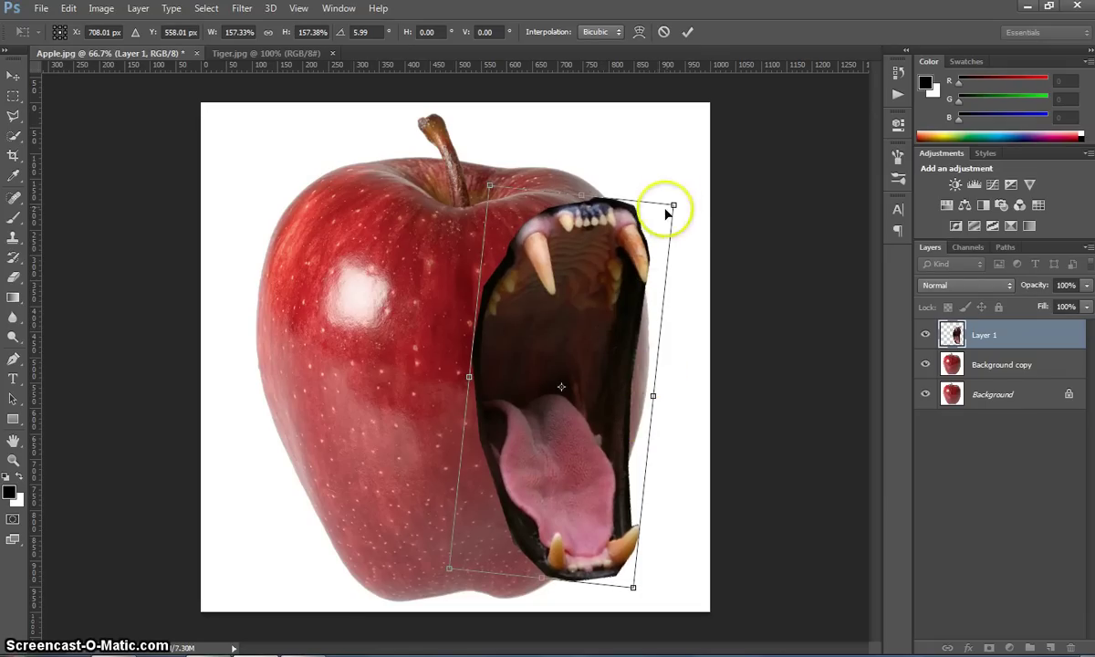
drag(674, 204, 677, 203)
drag(606, 318, 603, 312)
click(688, 32)
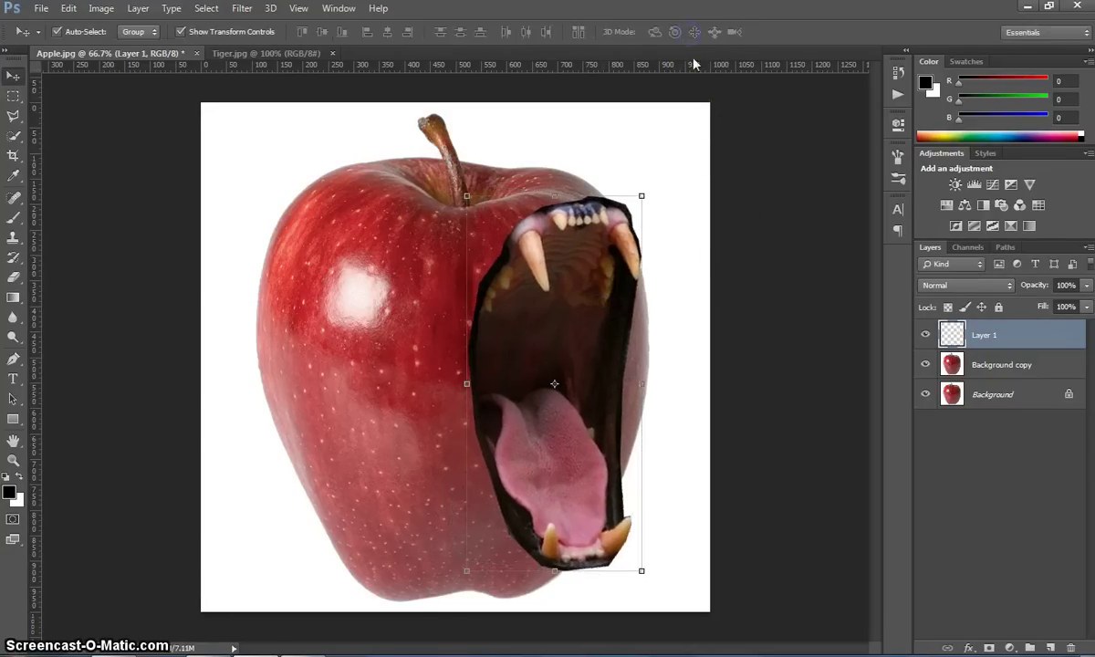
click(764, 250)
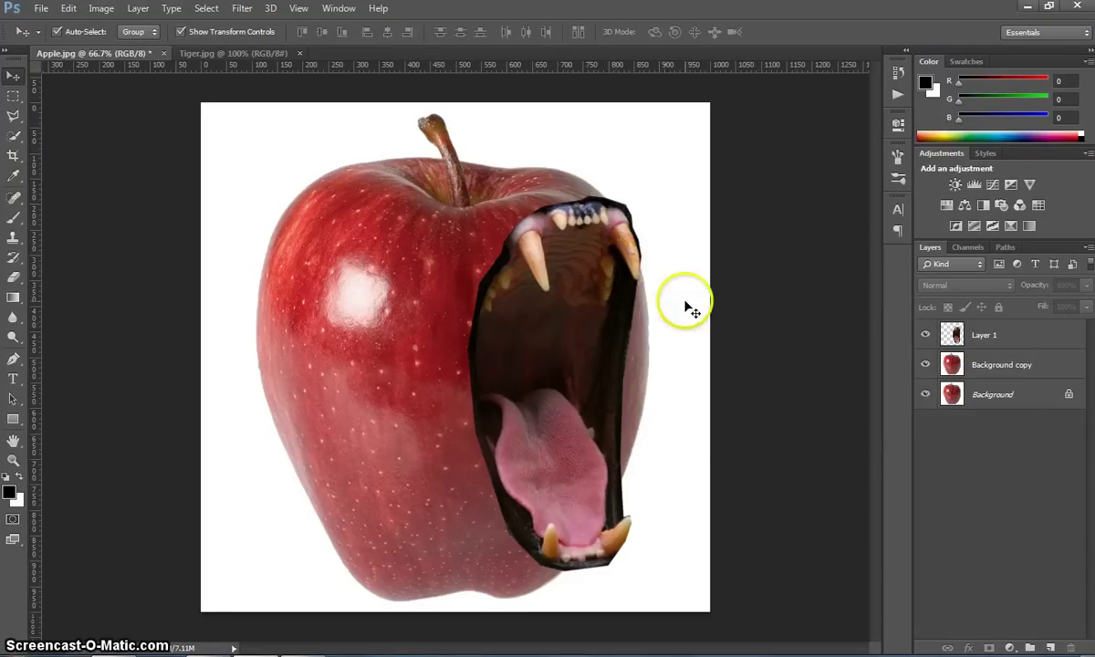
On Background copy, lasso the apple area around the mouth's upper jaw and top-right edge.
click(16, 117)
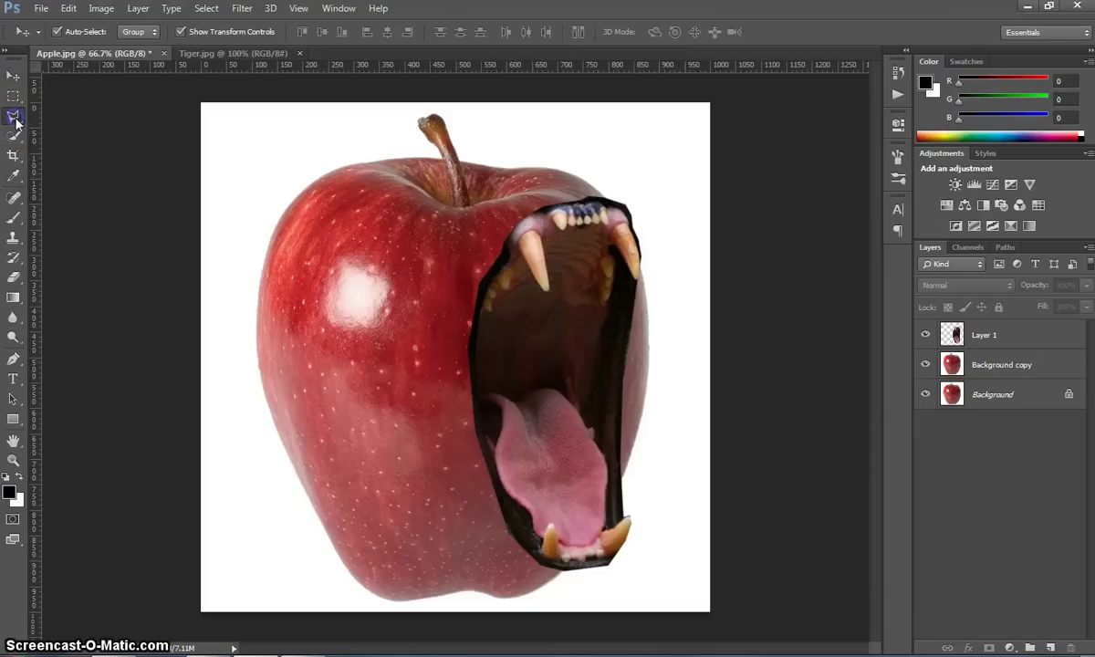
click(91, 128)
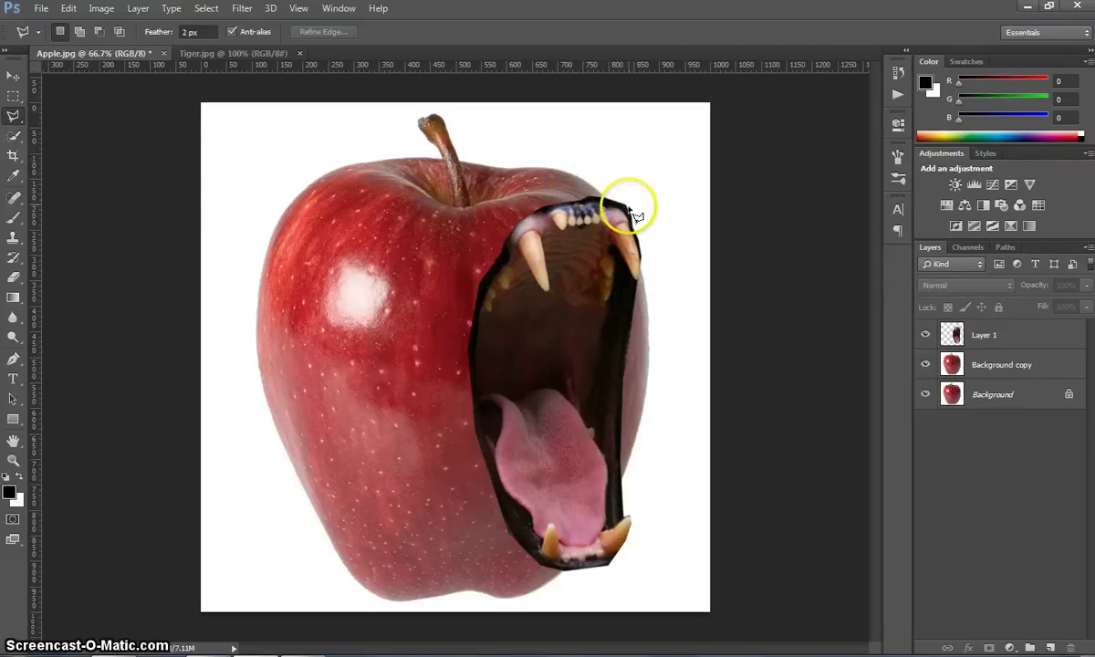
click(1008, 365)
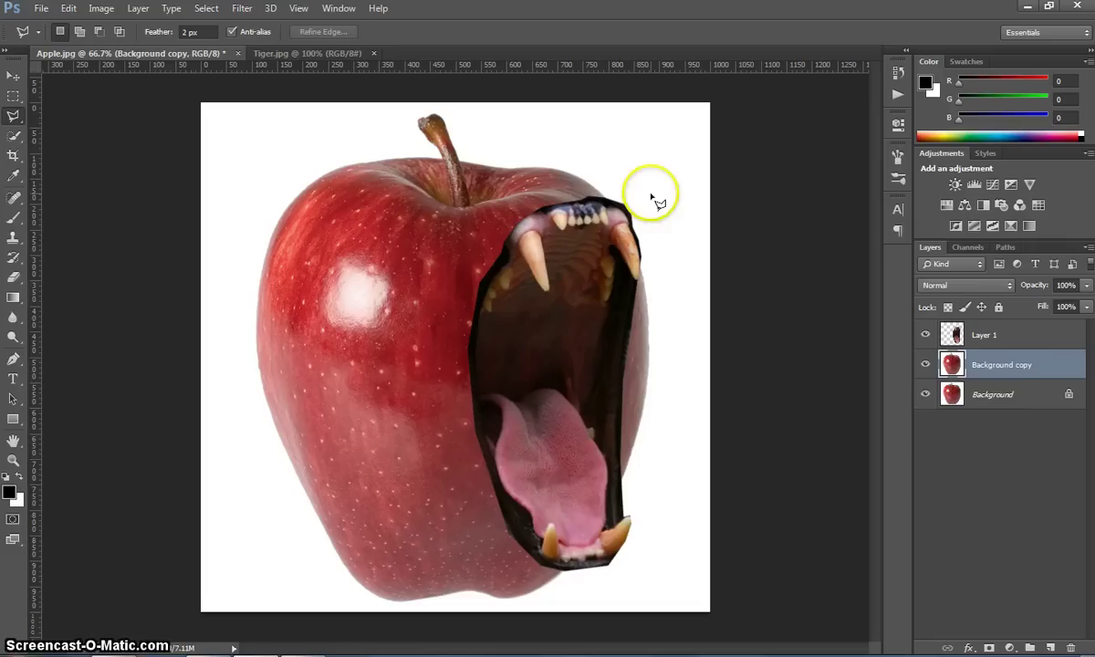
click(626, 183)
click(561, 172)
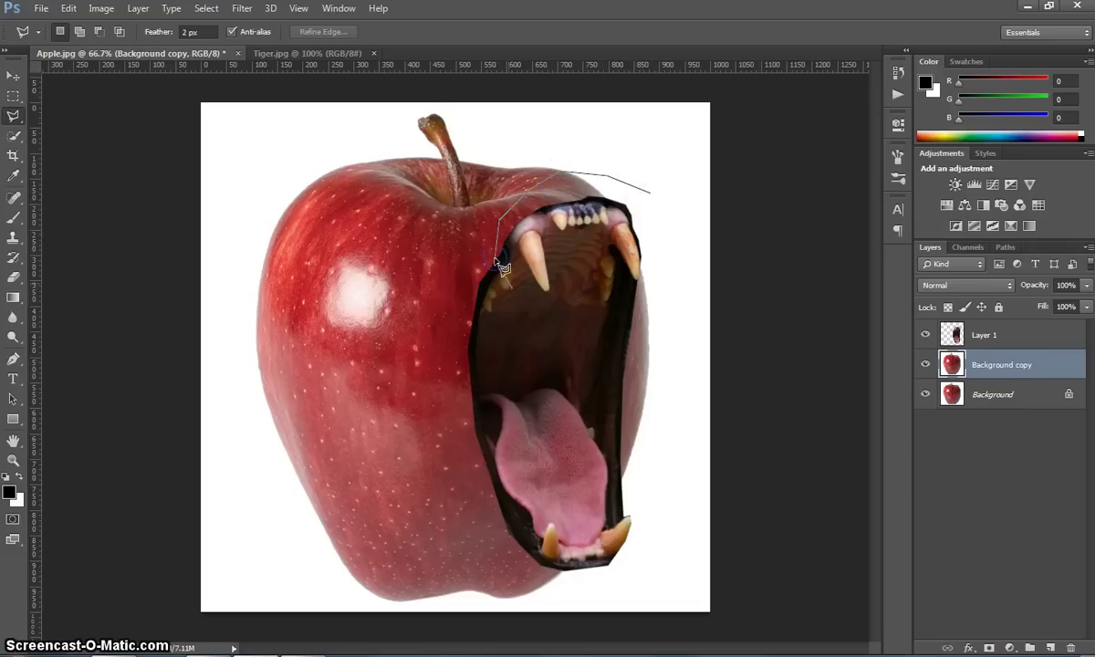
click(650, 288)
click(650, 194)
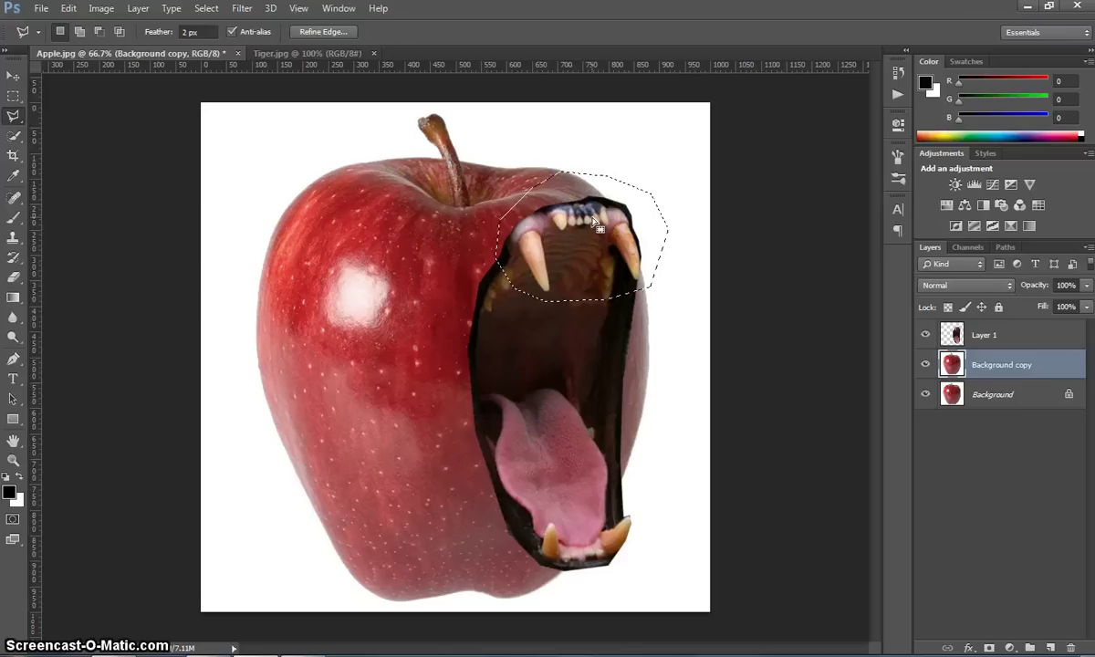
Warp the selected apple area inward so it tucks against the mouth's upper-right edge.
click(68, 10)
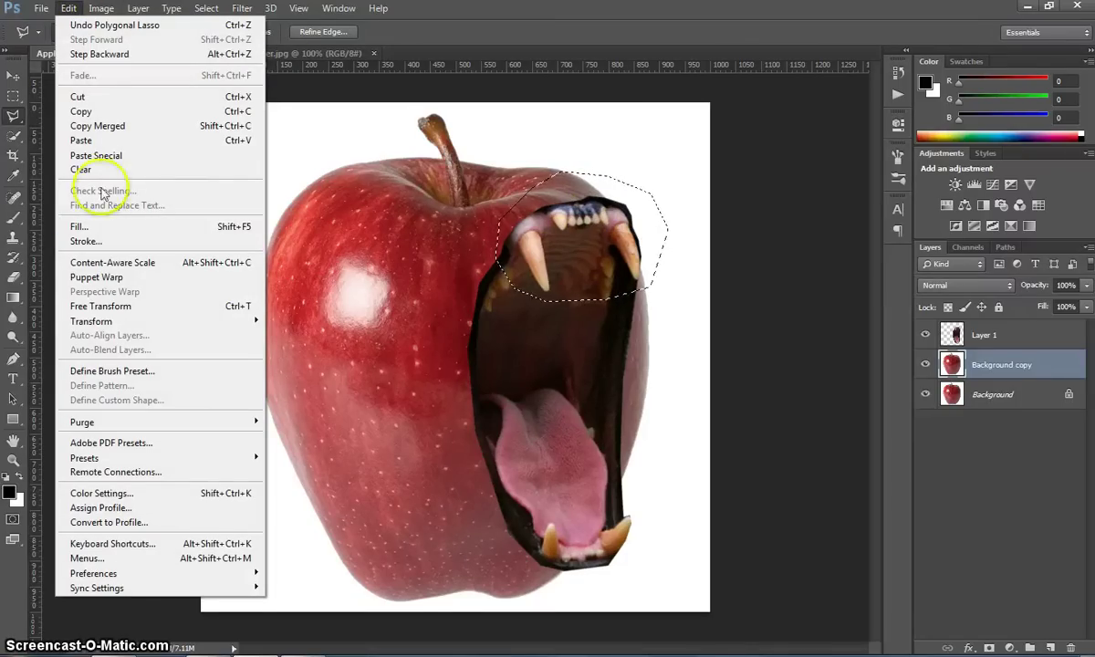
mouse_move(133, 324)
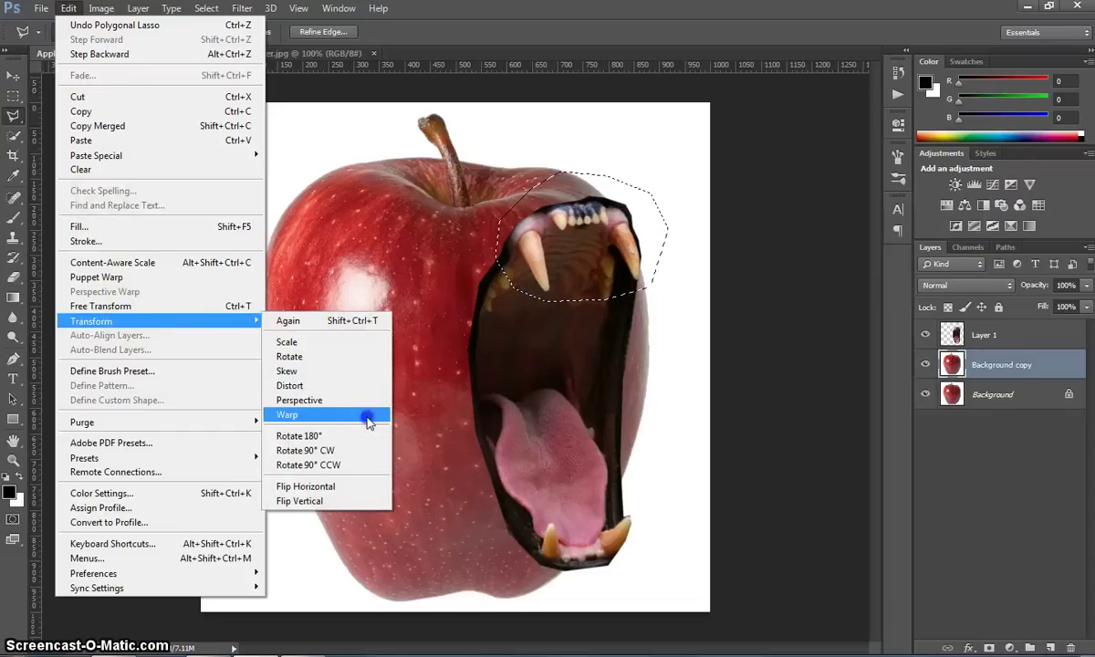
click(368, 421)
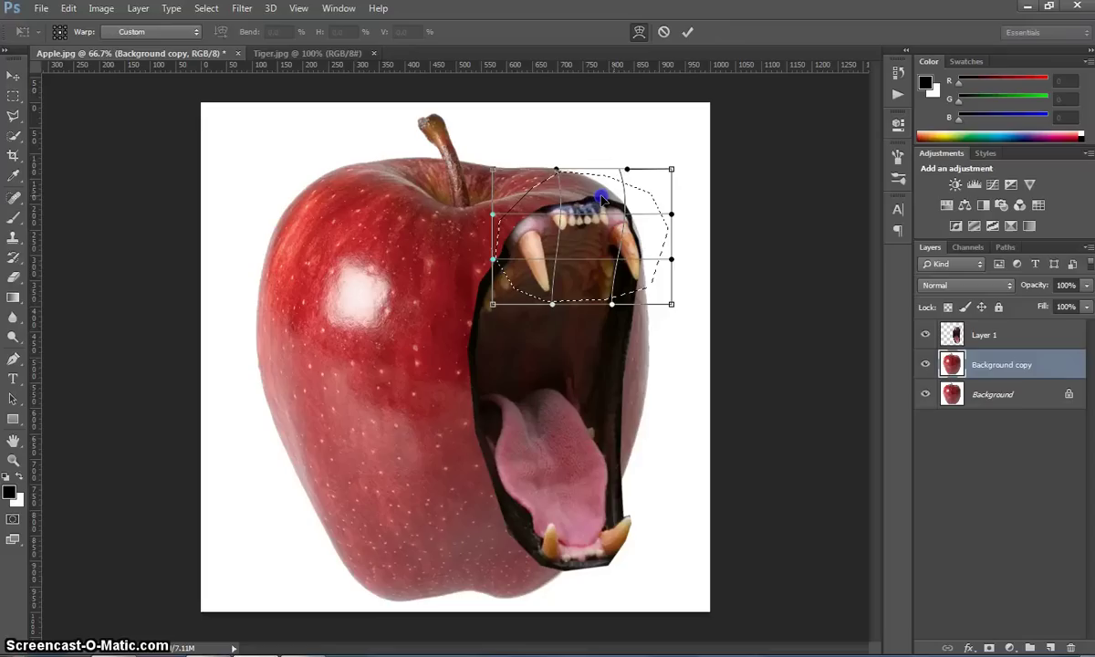
drag(603, 196, 602, 193)
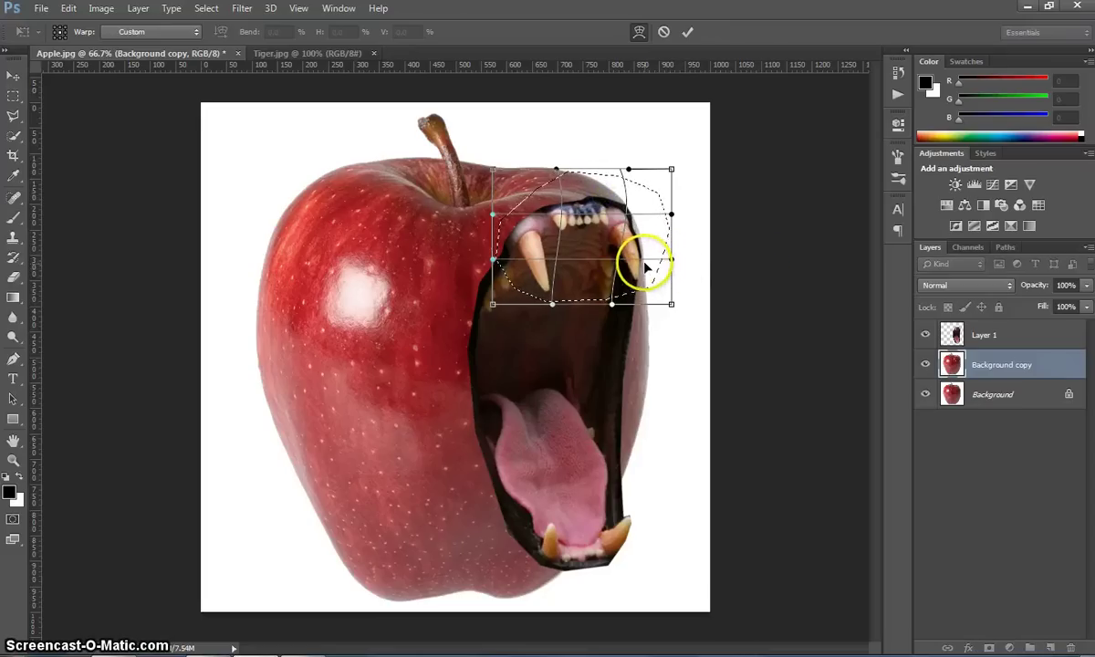
drag(664, 244, 665, 245)
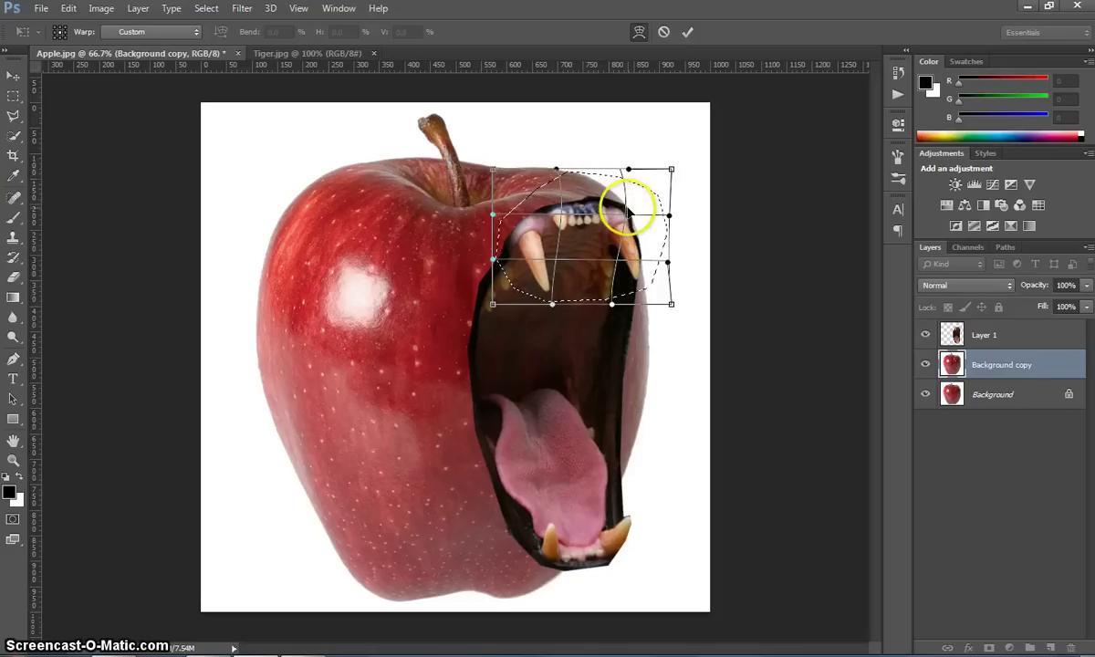
click(688, 33)
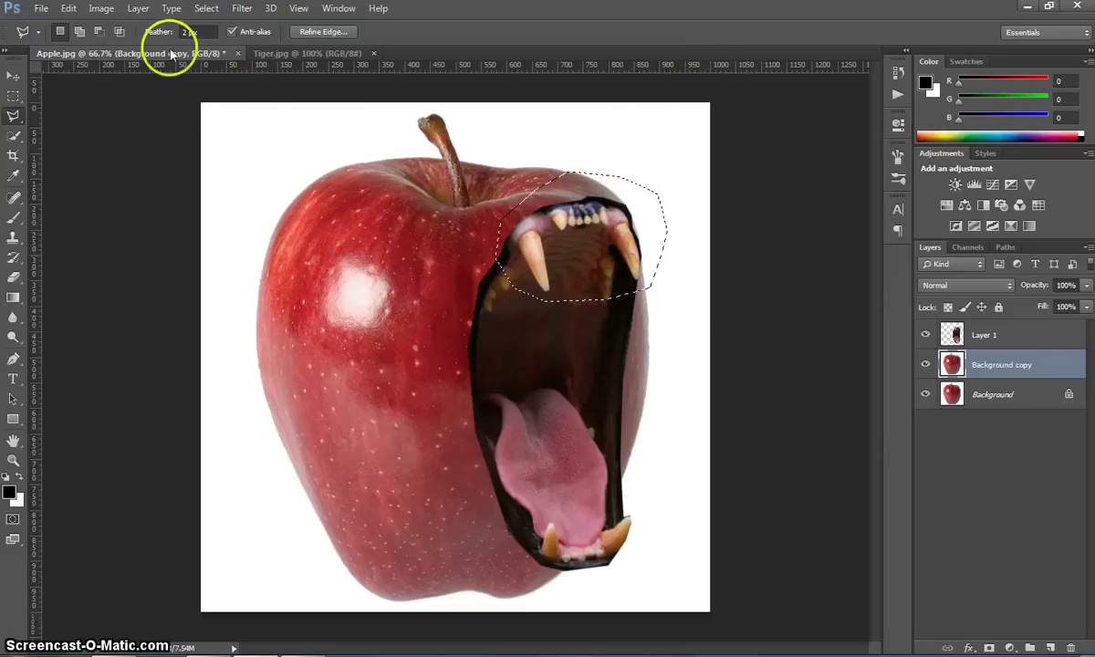
Deselect, then lasso a new area around the mouth's lower jaw and bottom-right edge.
click(206, 8)
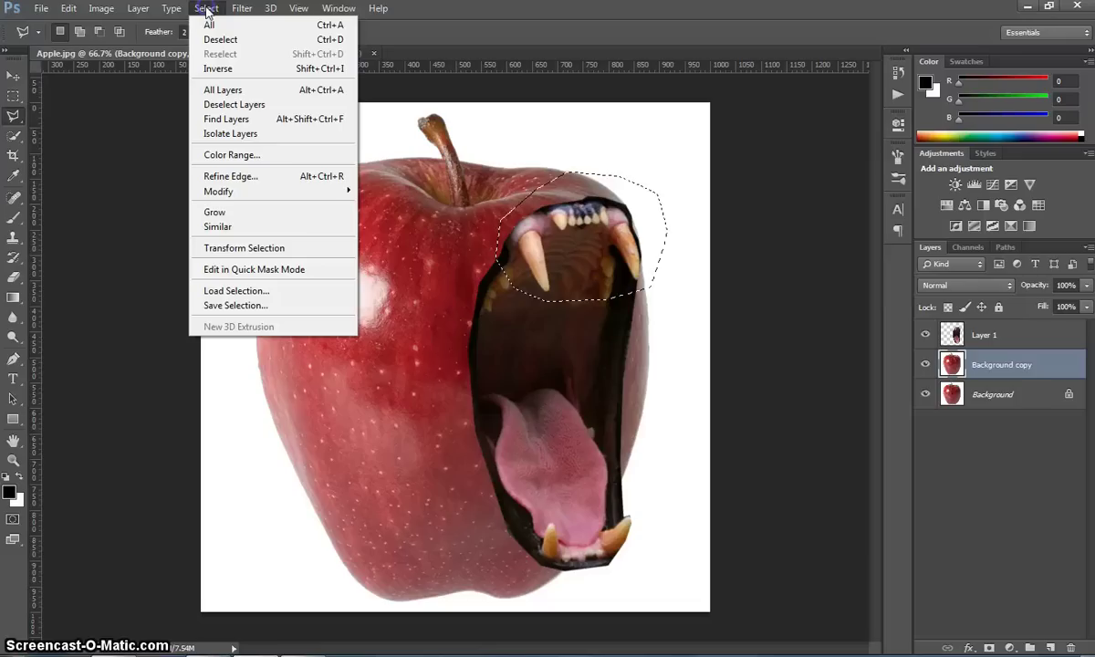
click(217, 41)
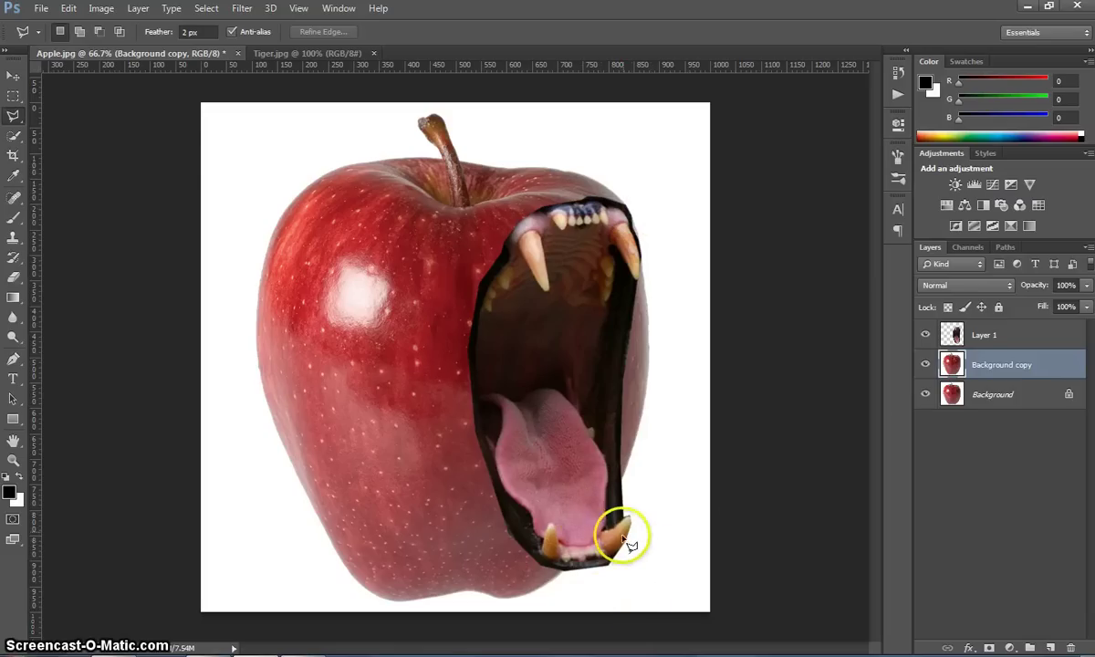
click(15, 117)
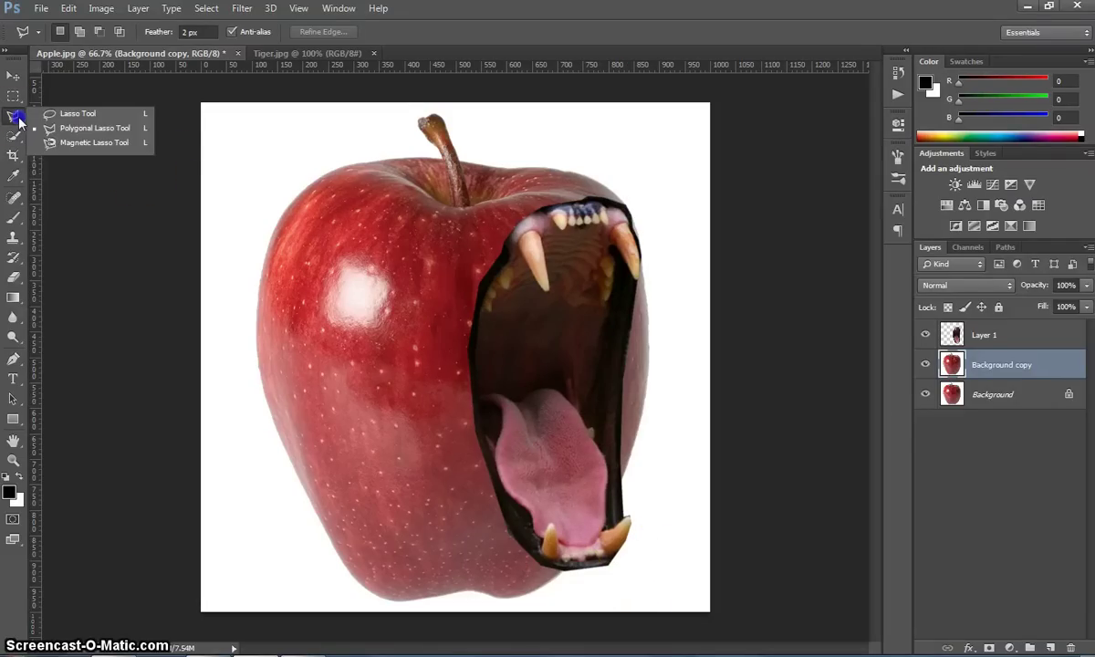
click(95, 128)
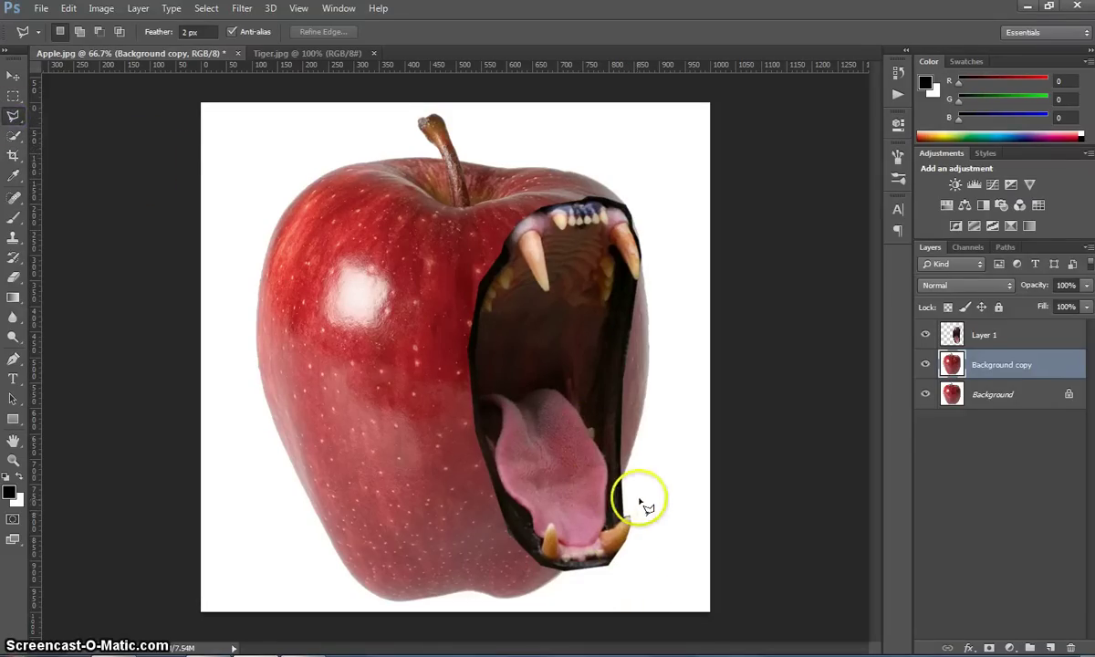
click(651, 493)
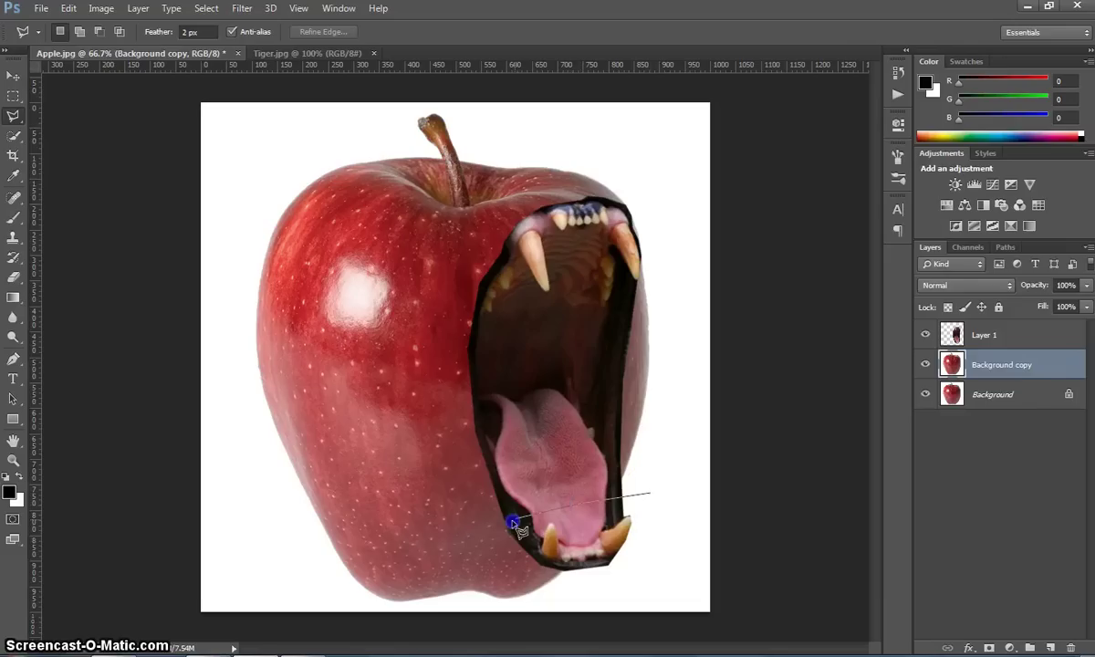
click(465, 577)
click(485, 603)
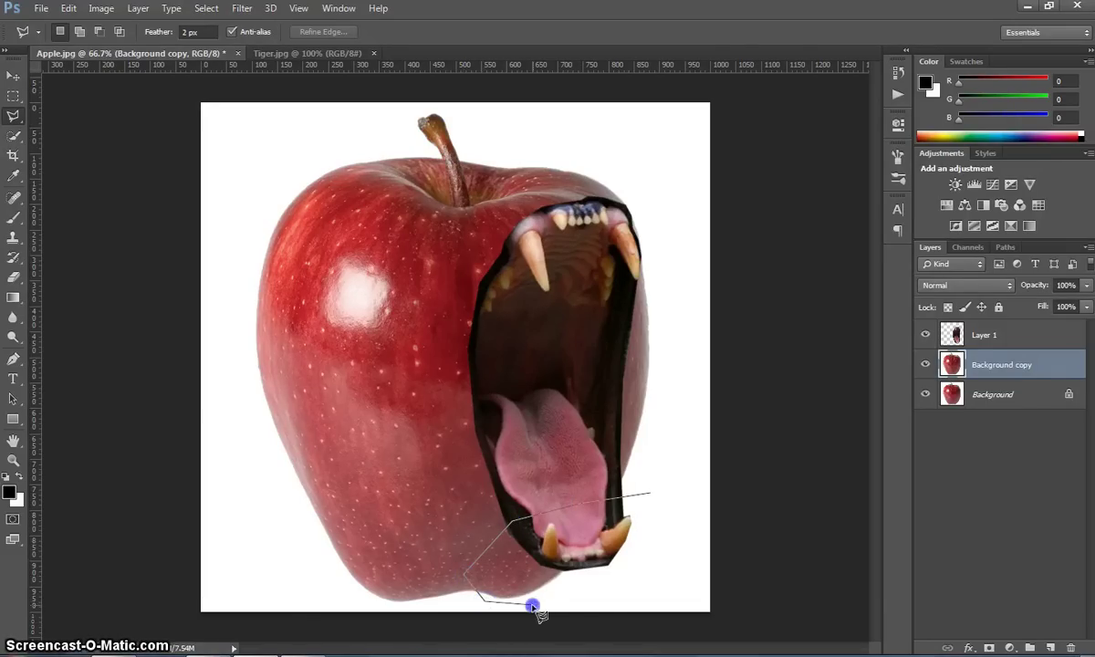
click(639, 589)
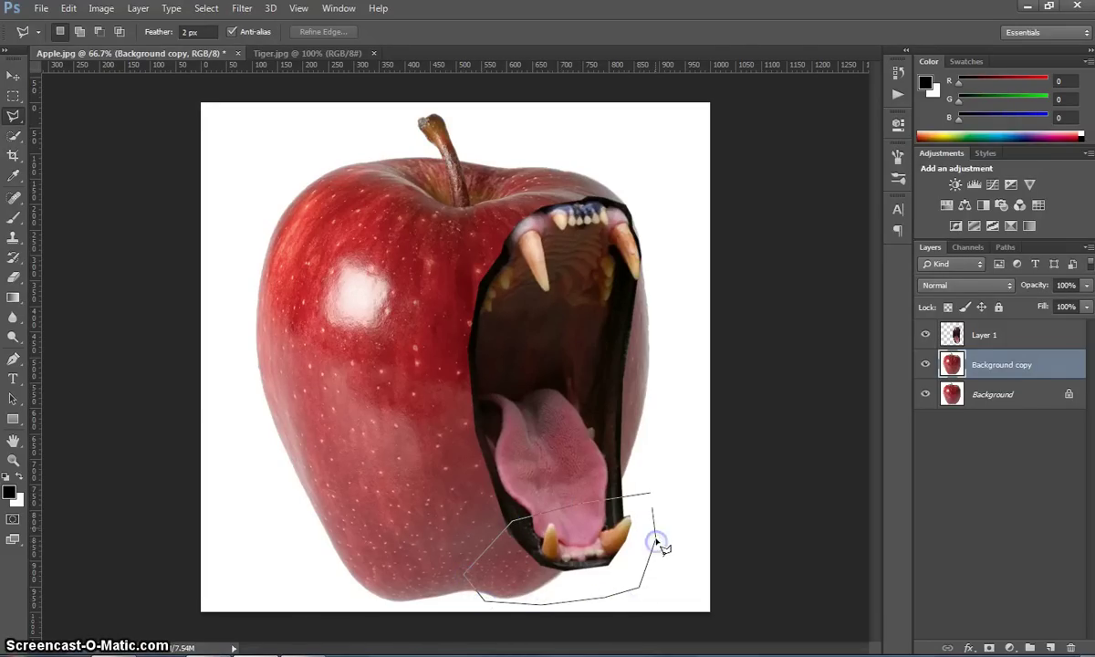
click(651, 492)
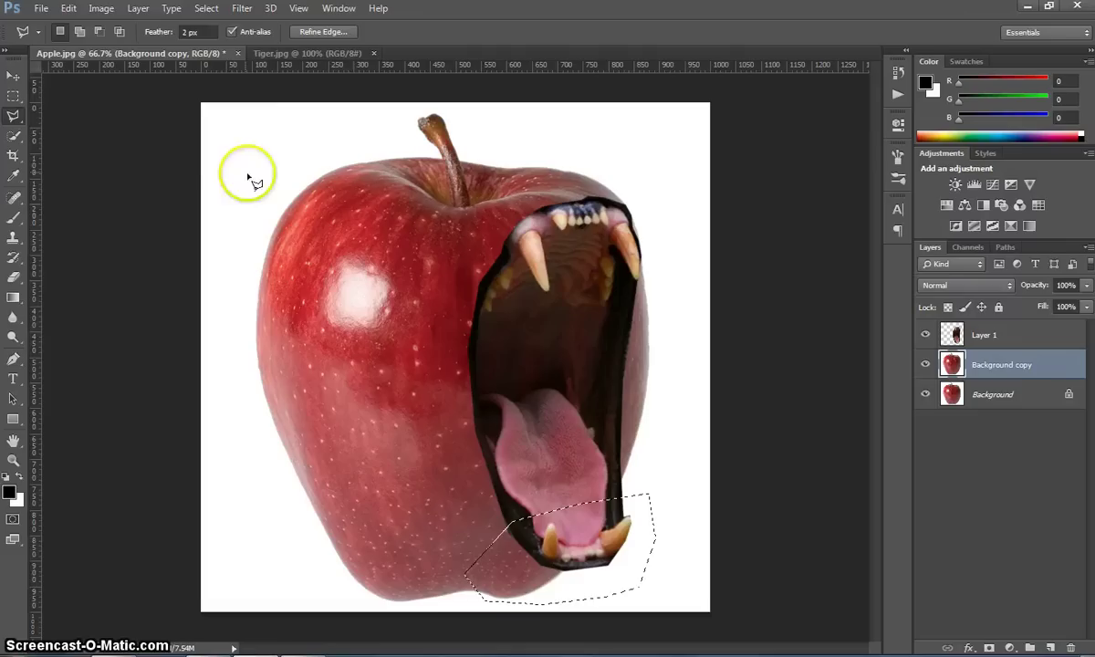
Warp the lower selected area so the apple skin bends up around the tiger's lower jaw.
click(70, 8)
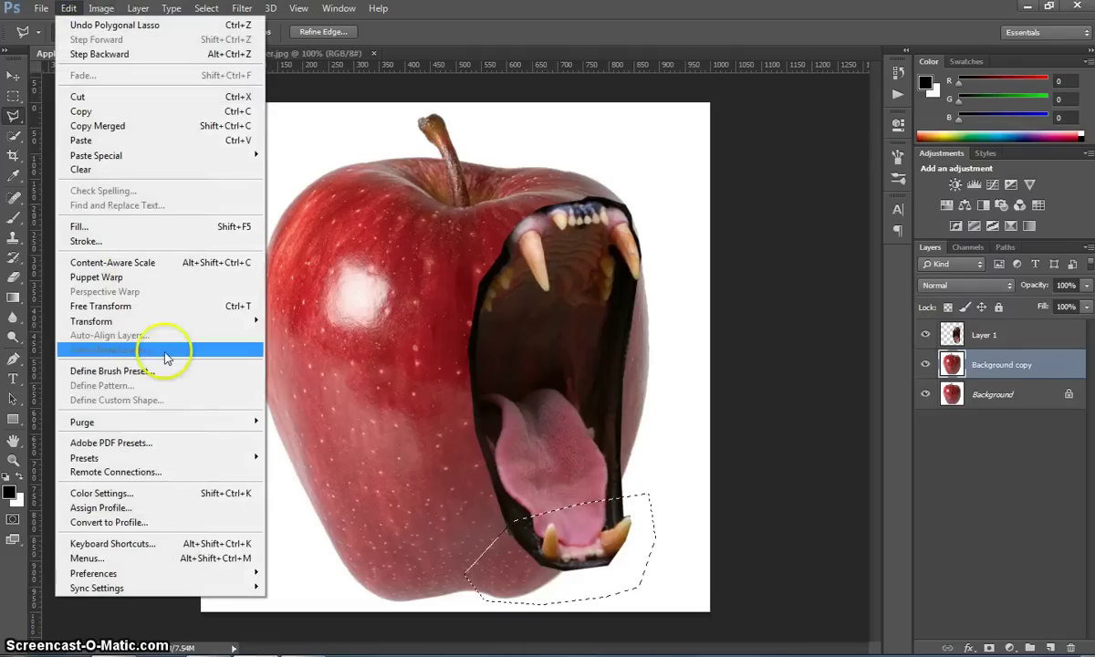
mouse_move(169, 326)
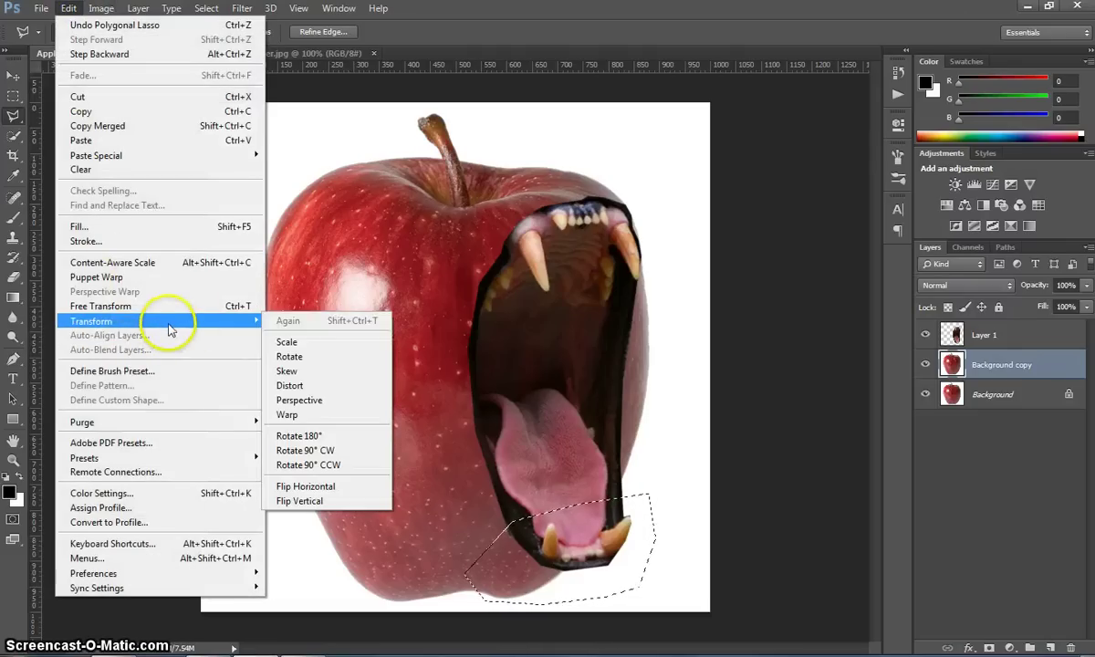
click(352, 417)
click(565, 593)
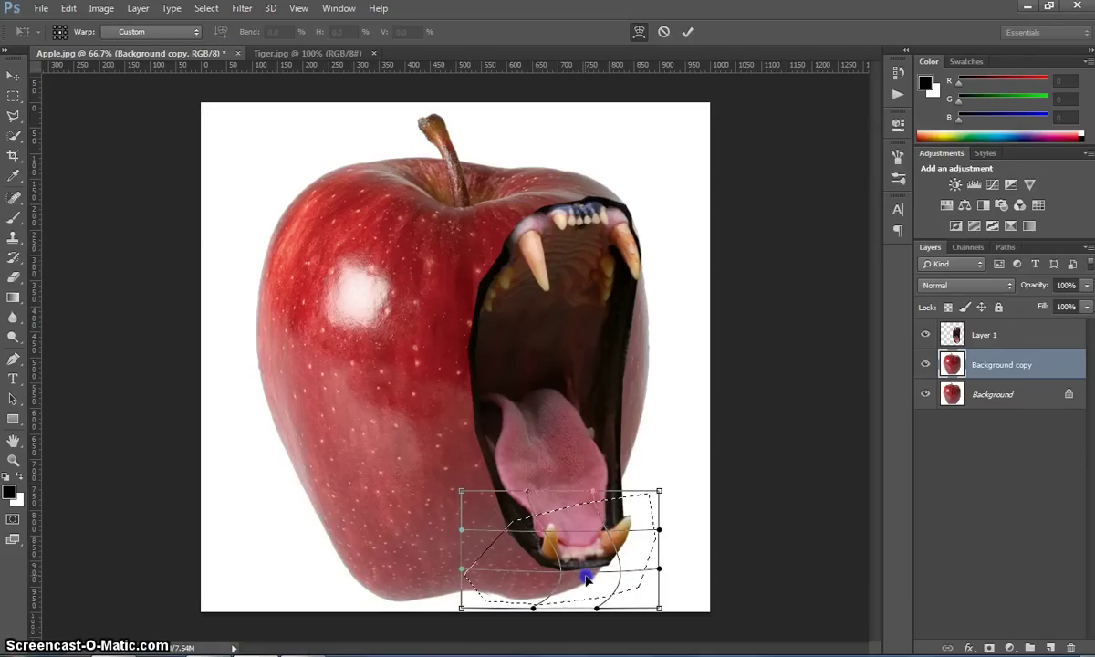
drag(586, 577, 595, 572)
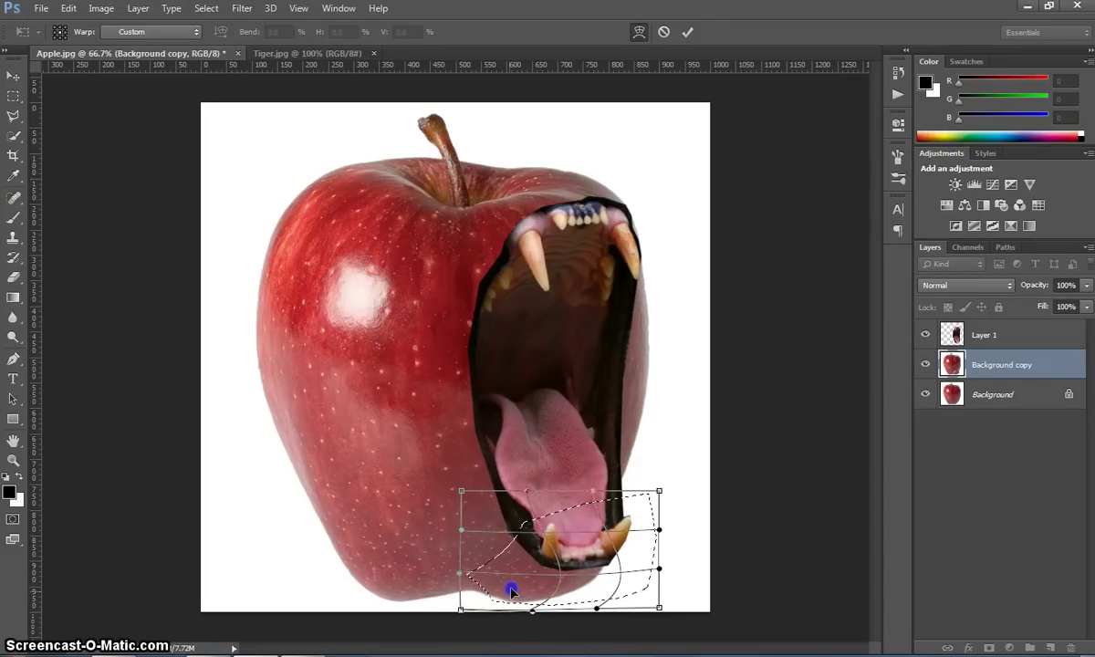
drag(512, 592, 513, 593)
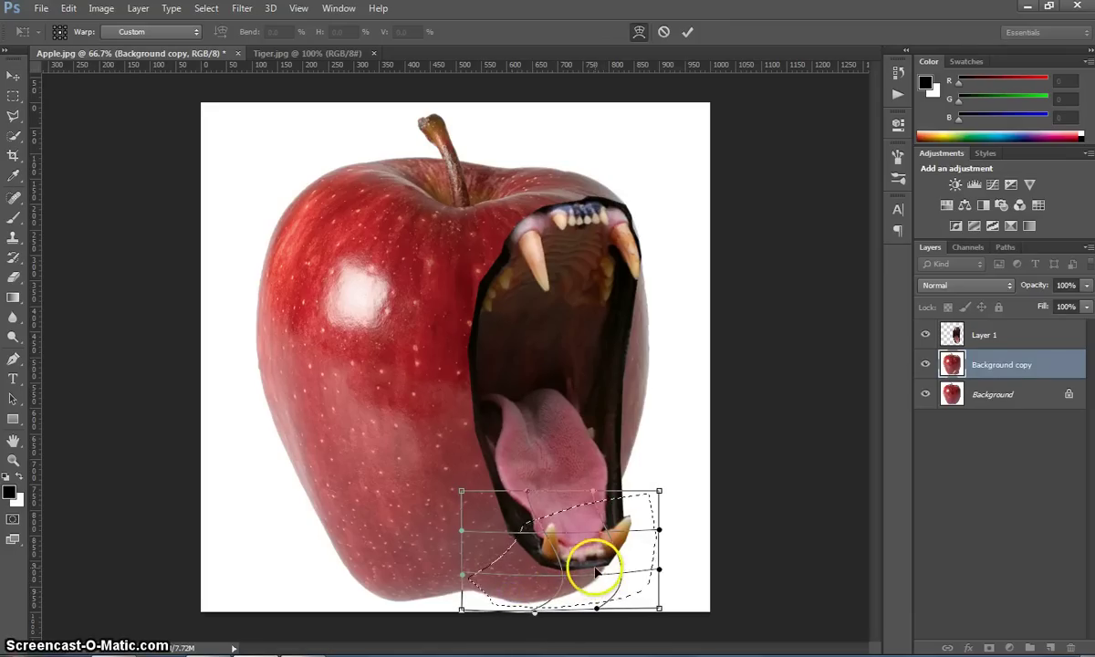
click(686, 32)
click(207, 8)
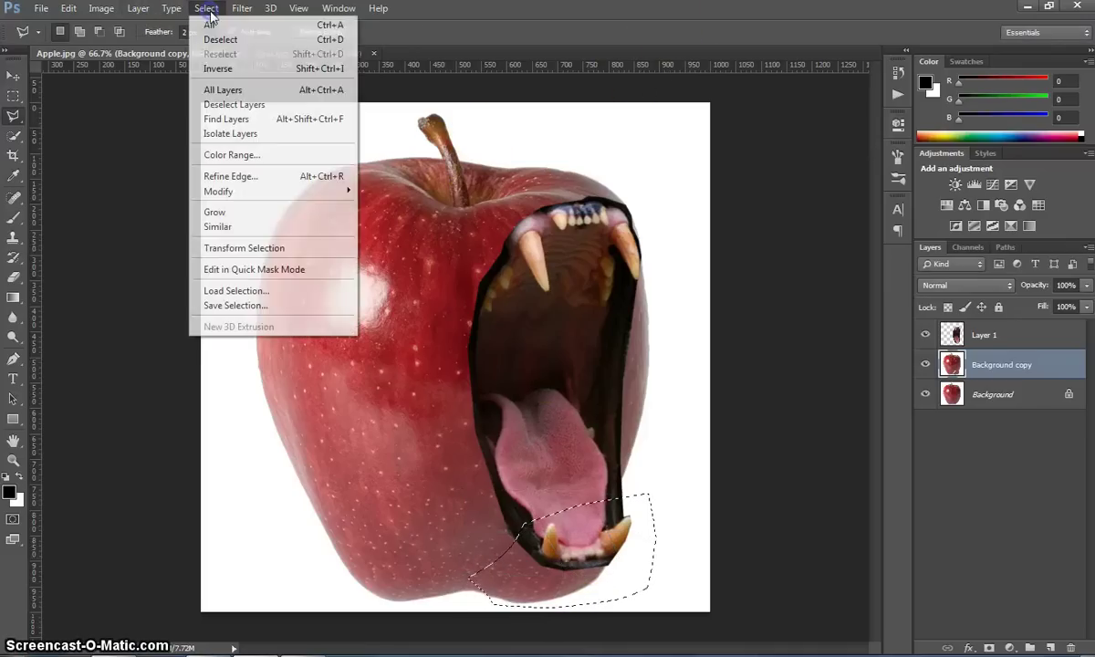
Deselect, then set up the Brush at size 150 with white (#ffffff) as foreground colour.
click(217, 40)
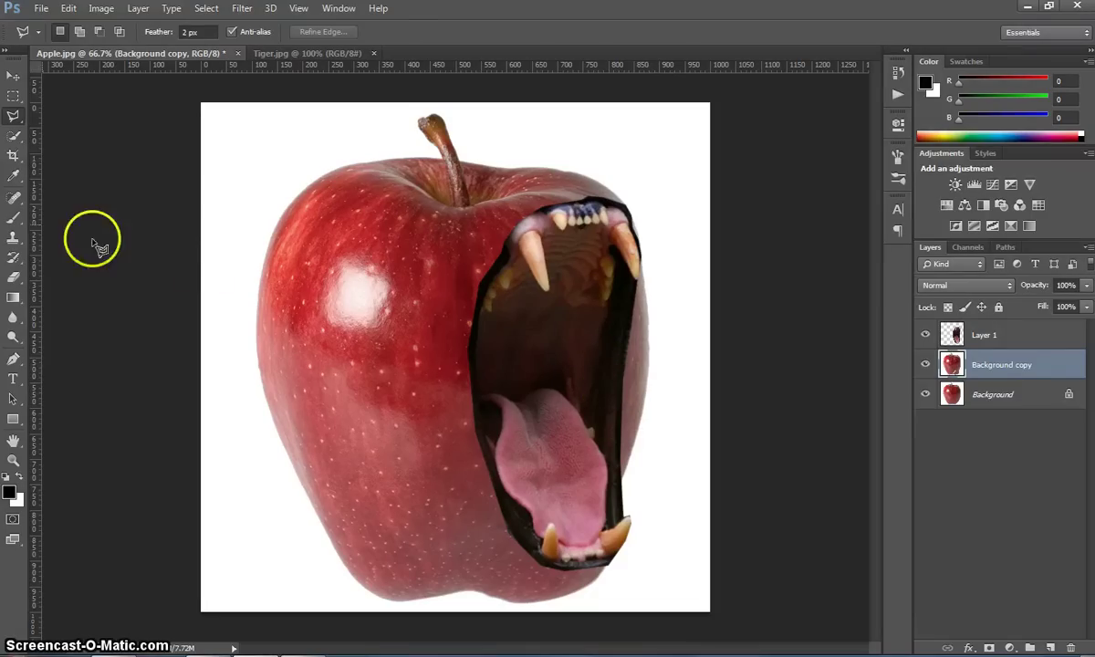
click(13, 219)
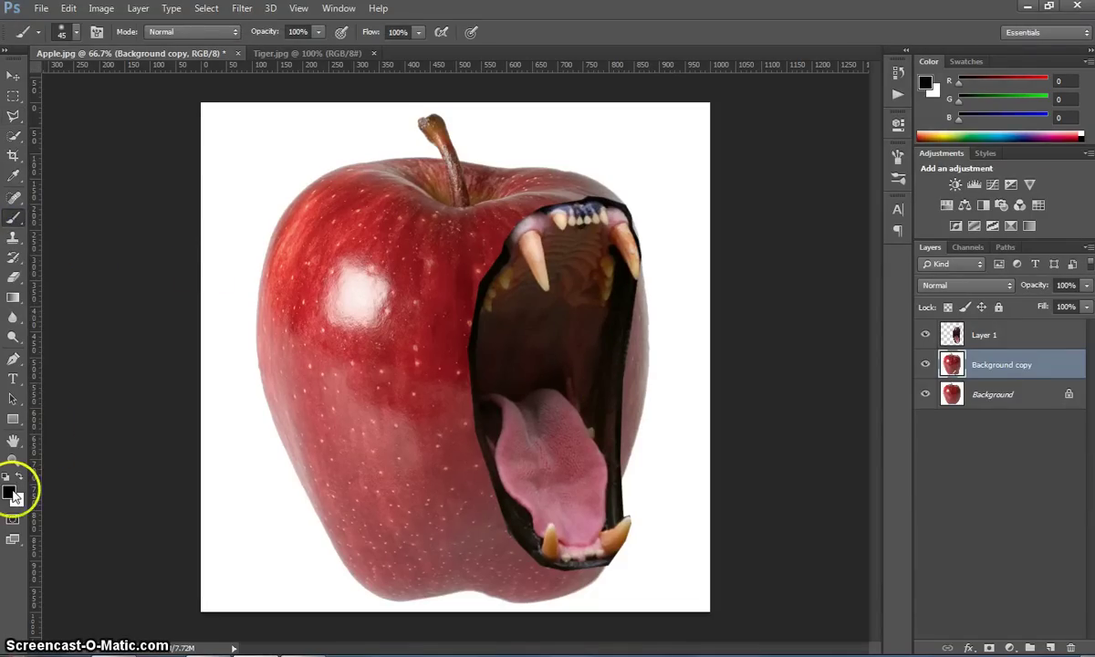
click(11, 492)
text(ffffff)
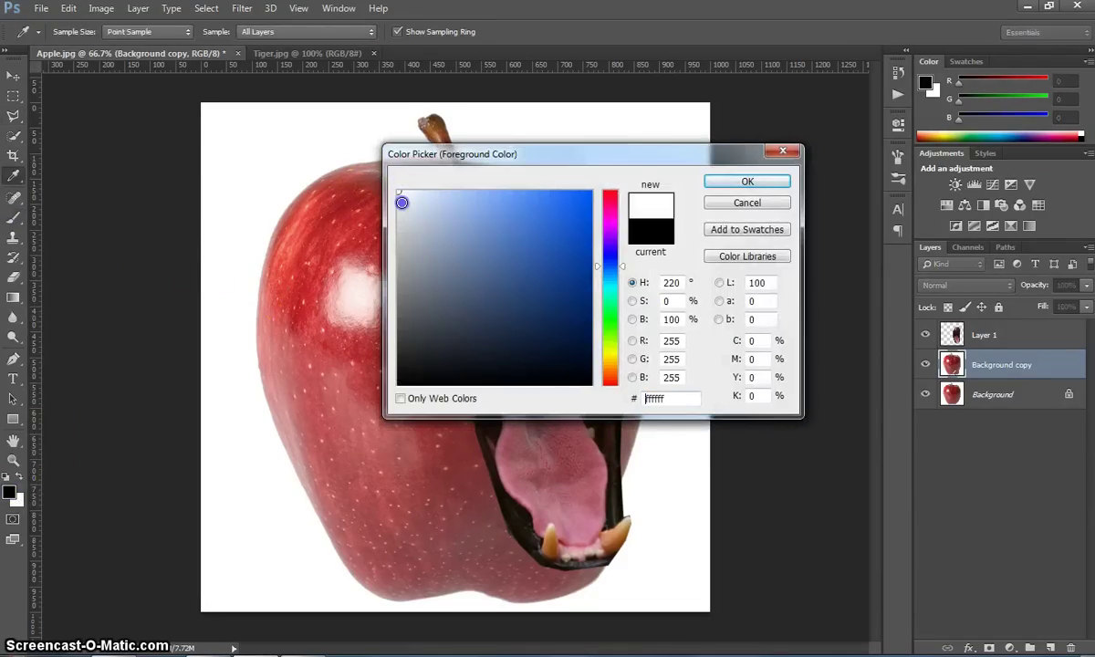
click(718, 183)
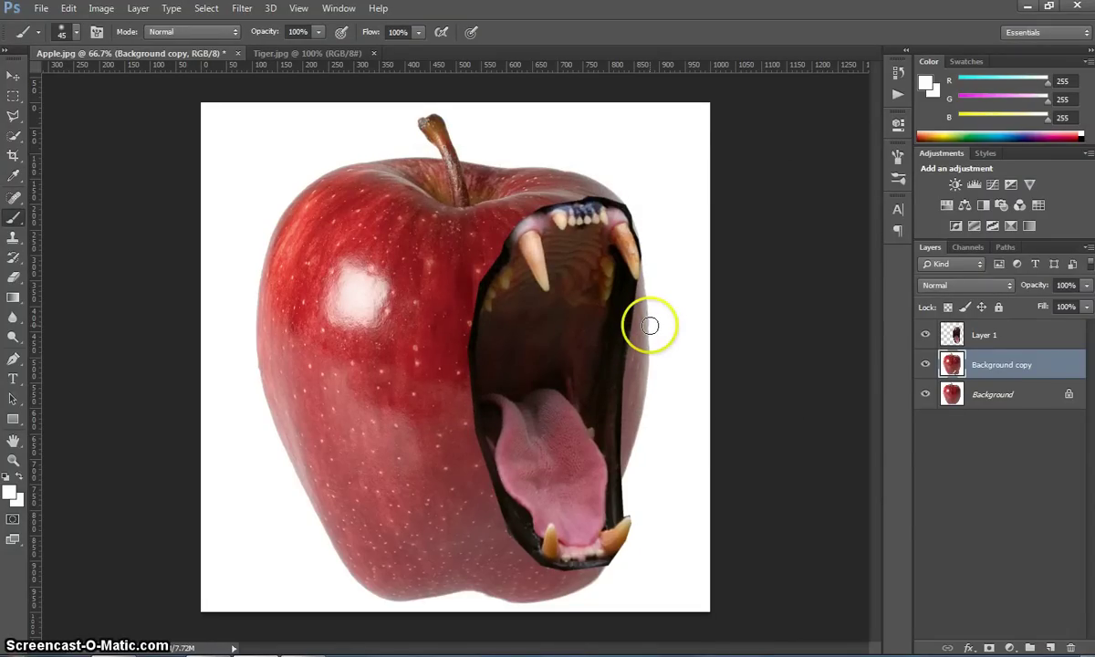
key(bracketright)
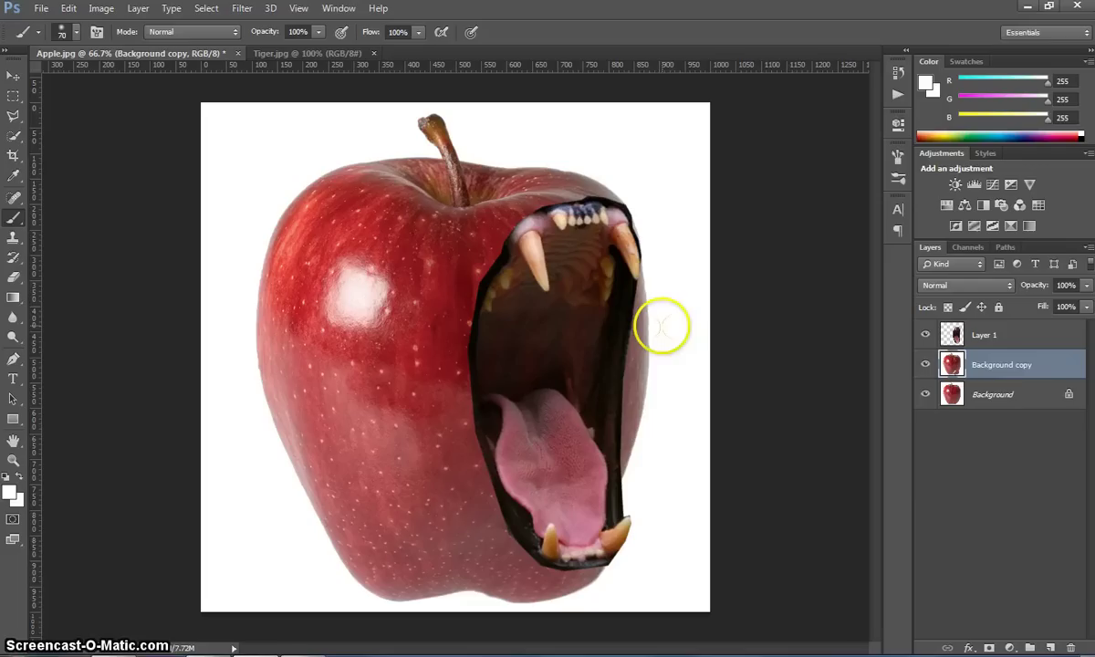
key(bracketright)
key(bracketright)
key(bracketright)
key(bracketright)
key(bracketright)
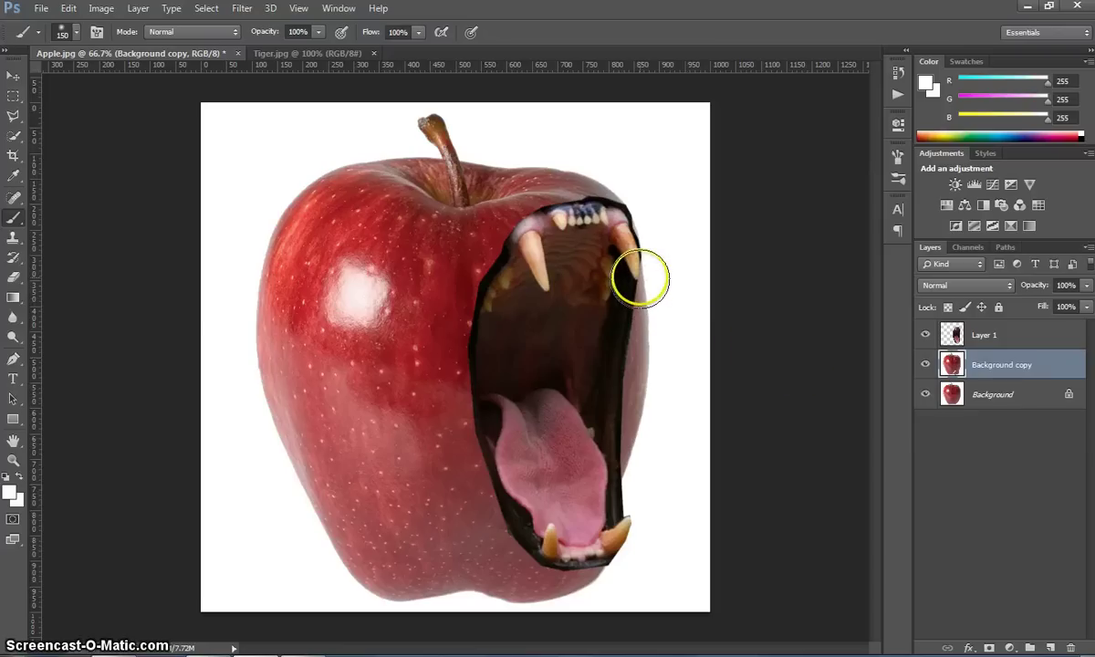
Paint white over the grey fringe on the apple's right edge beside the upper fang.
click(641, 278)
drag(641, 278, 633, 434)
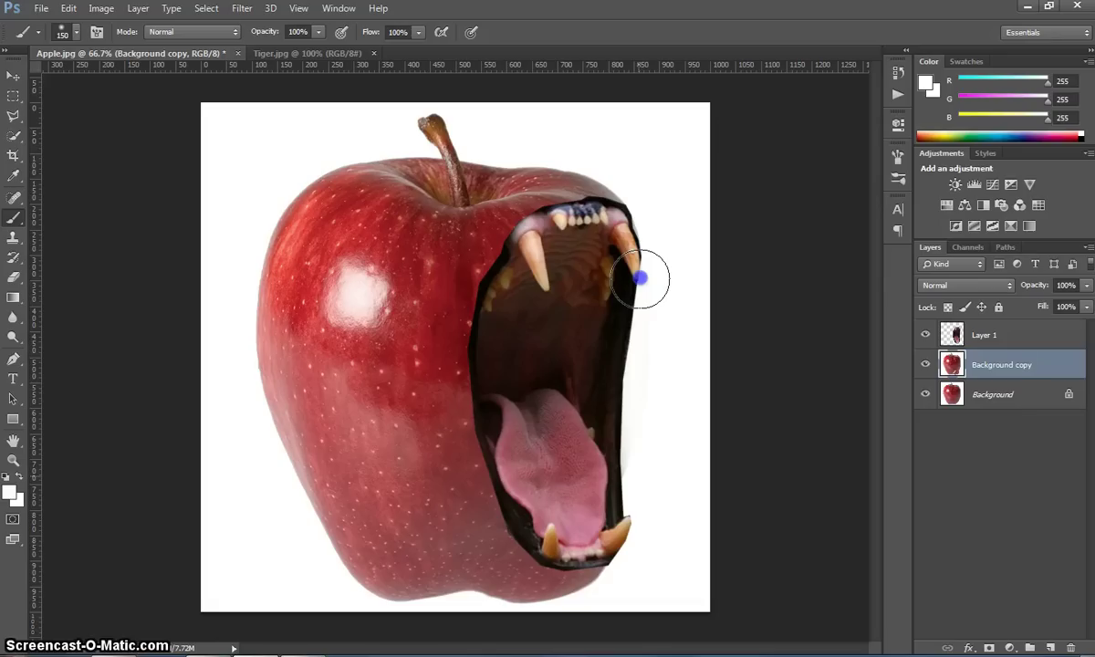
mouse_move(642, 279)
mouse_down()
mouse_move(656, 306)
mouse_move(648, 299)
mouse_move(651, 475)
mouse_move(653, 449)
mouse_up()
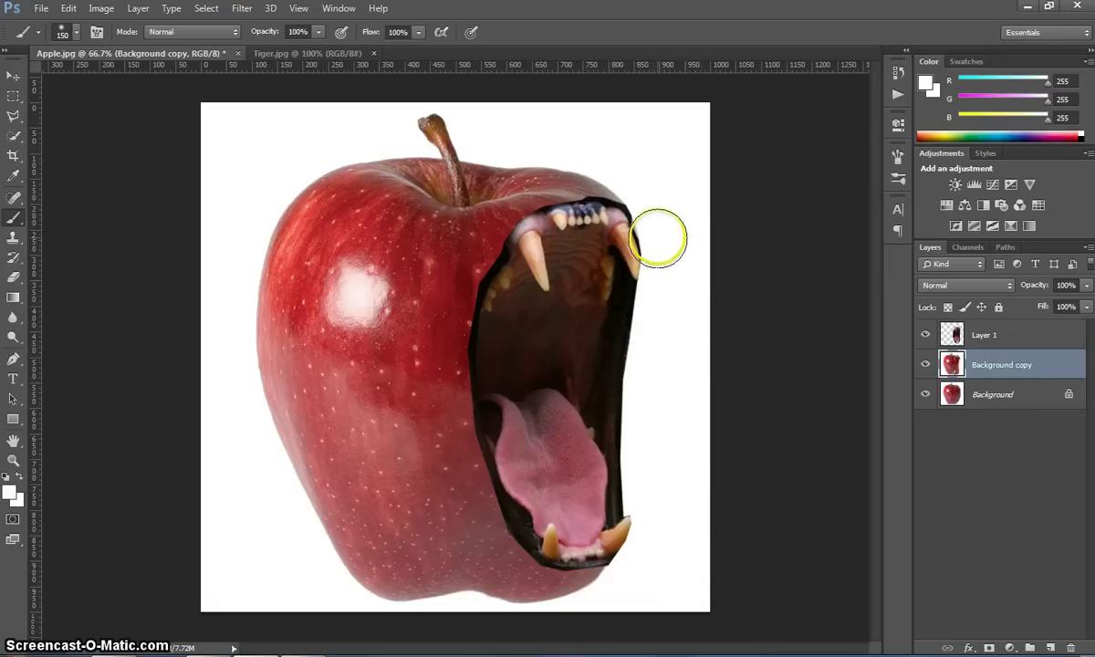
click(656, 236)
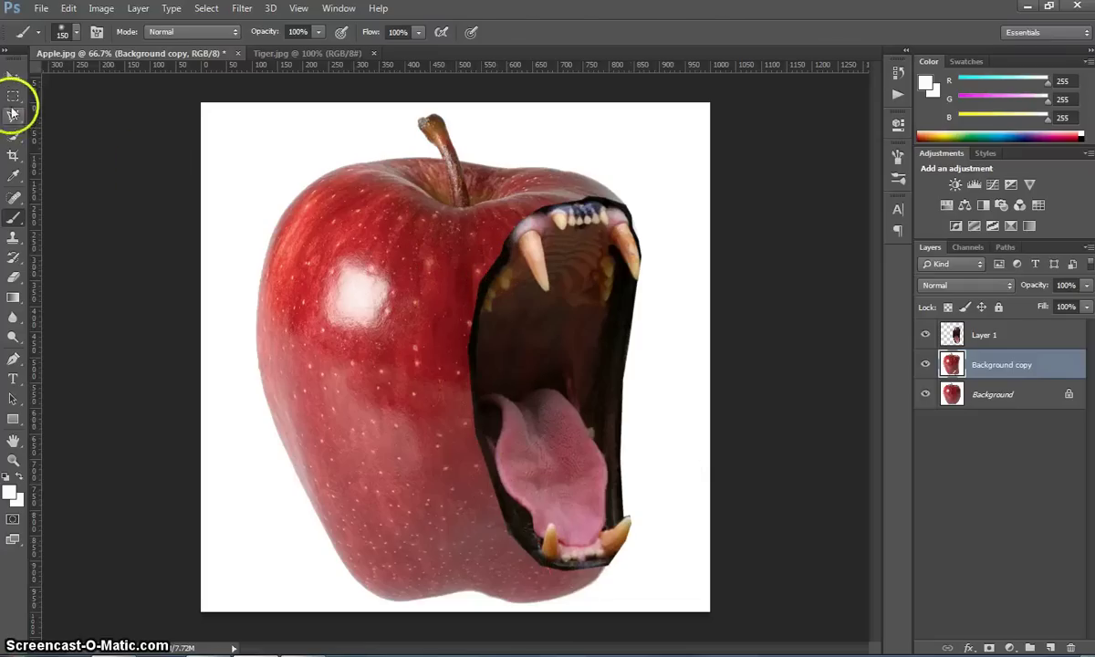
Select the tiger-mouth Layer 1 and set the Eraser's flow to 25%.
click(11, 76)
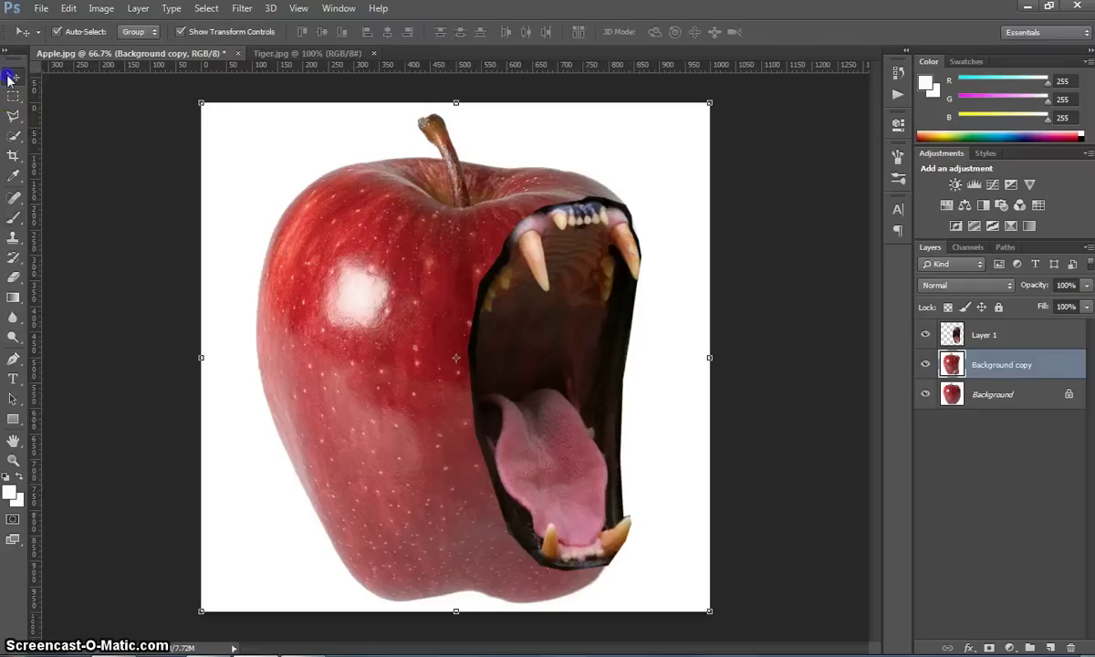
click(478, 332)
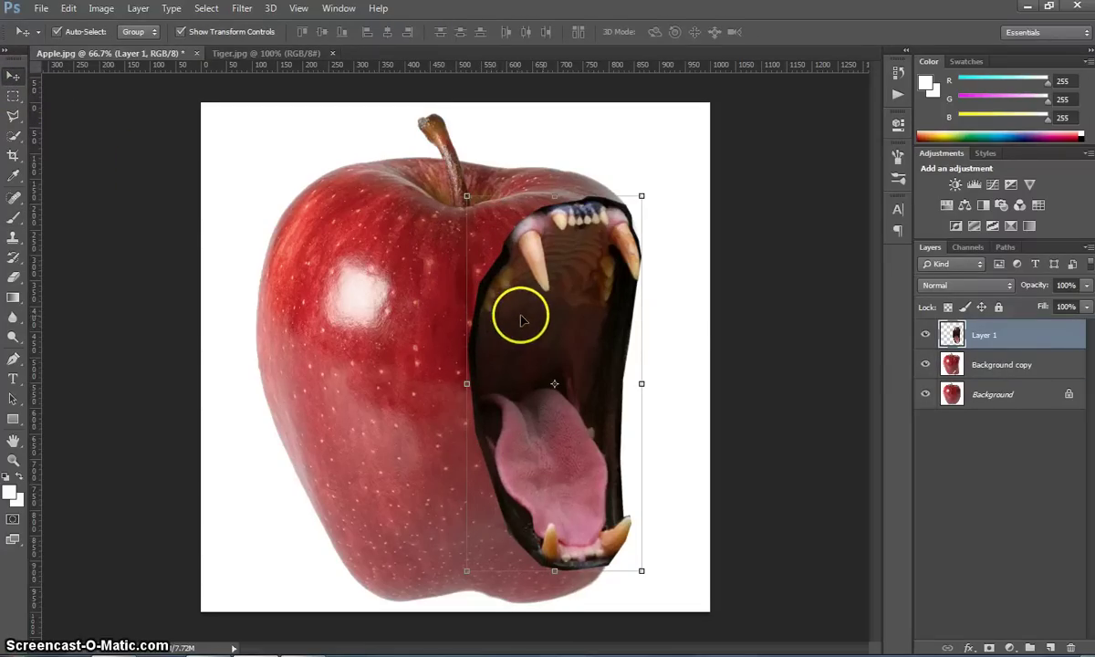
click(999, 338)
click(1002, 338)
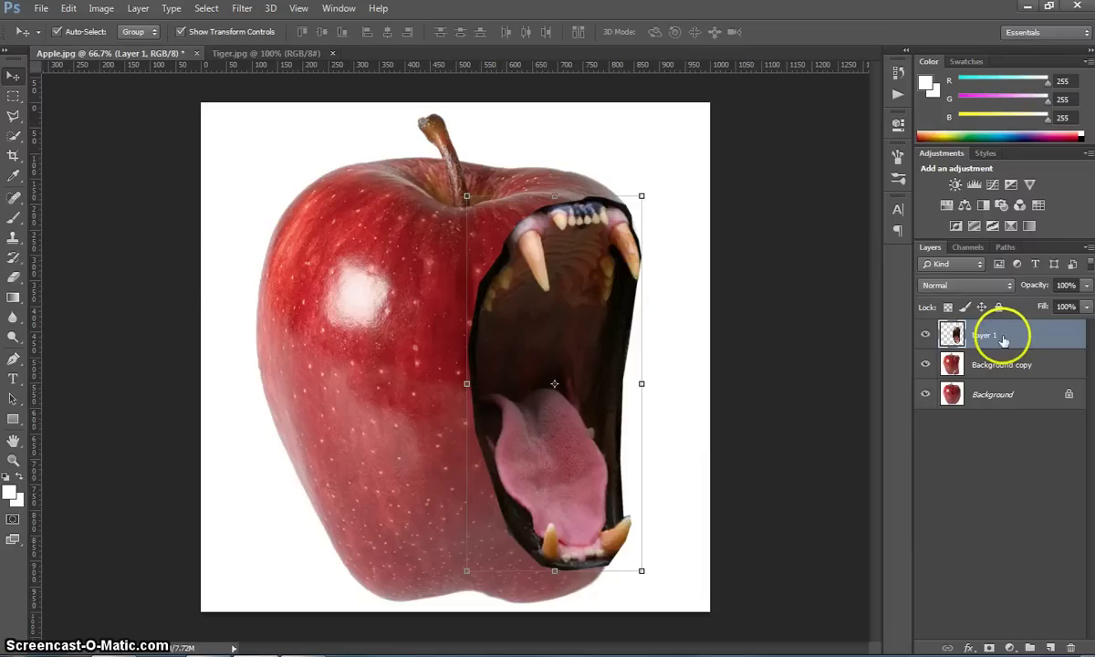
click(16, 277)
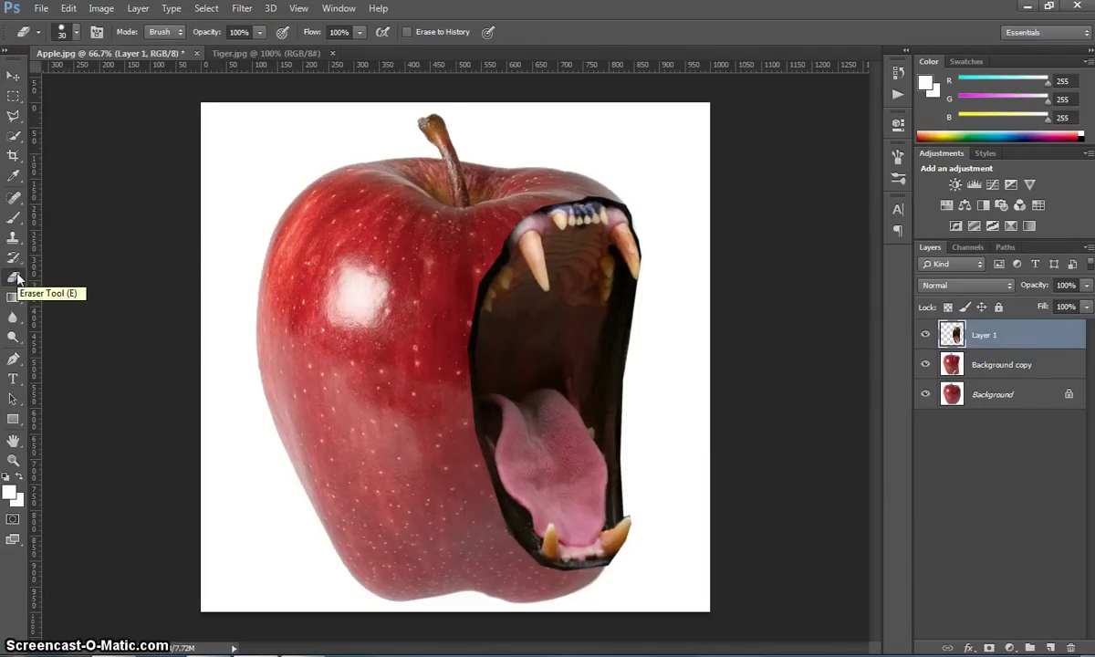
click(360, 33)
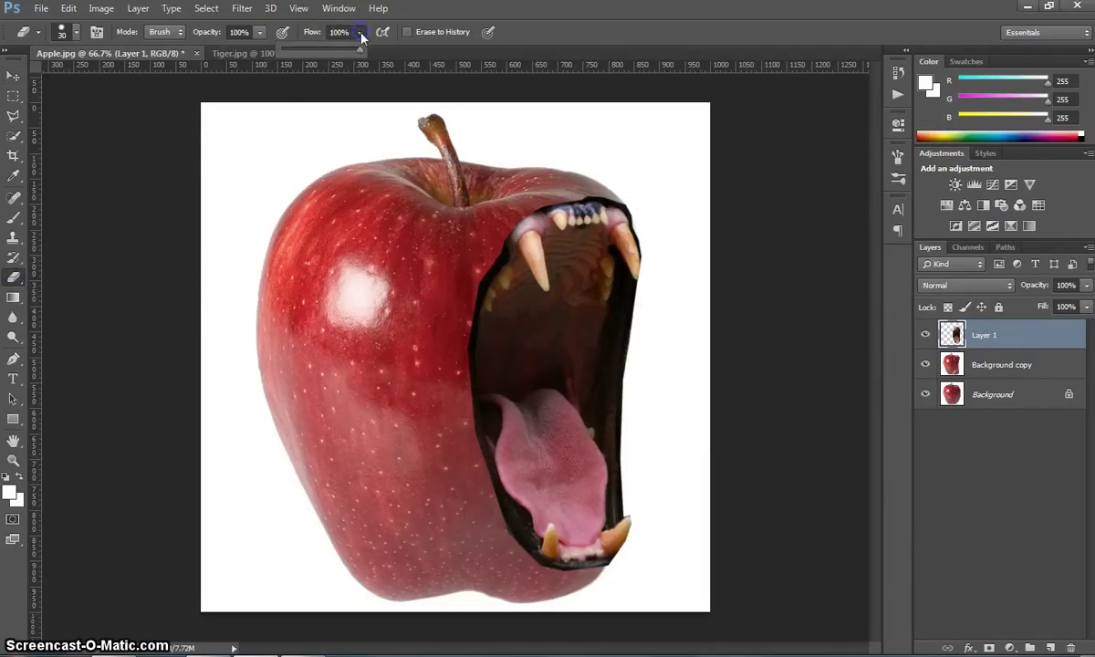
click(305, 50)
click(521, 34)
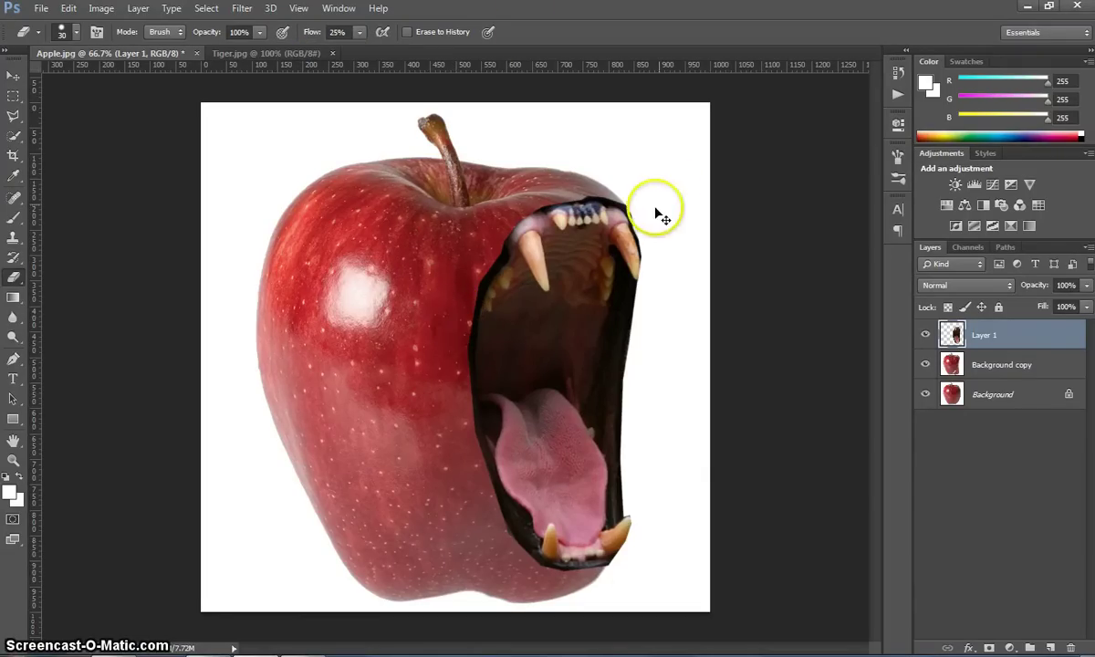
Erase the dark band along the mouth's upper-left edge and upper lip by the fang, then return to 100% zoom.
scroll(655, 216, up, 2)
scroll(721, 134, up, 4)
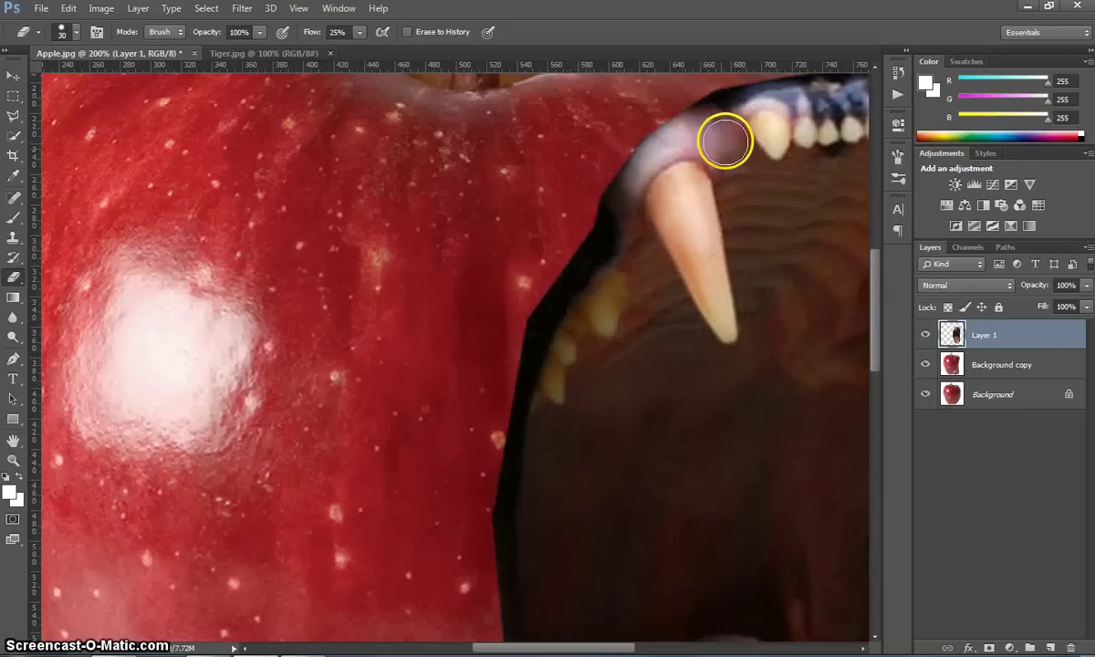
click(590, 180)
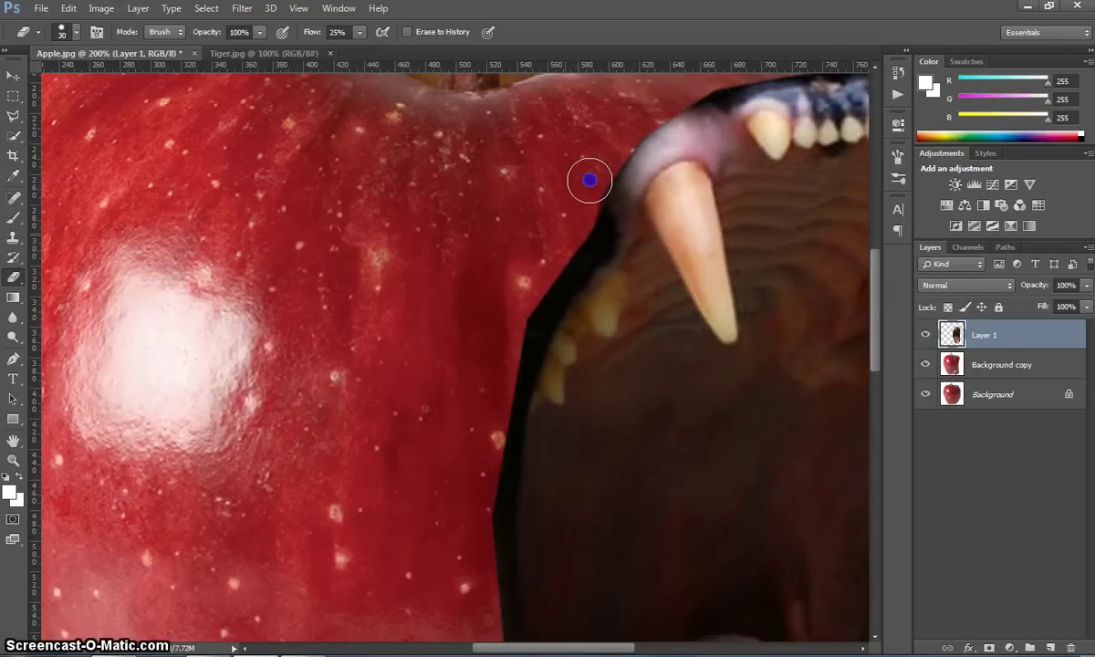
drag(589, 179, 590, 179)
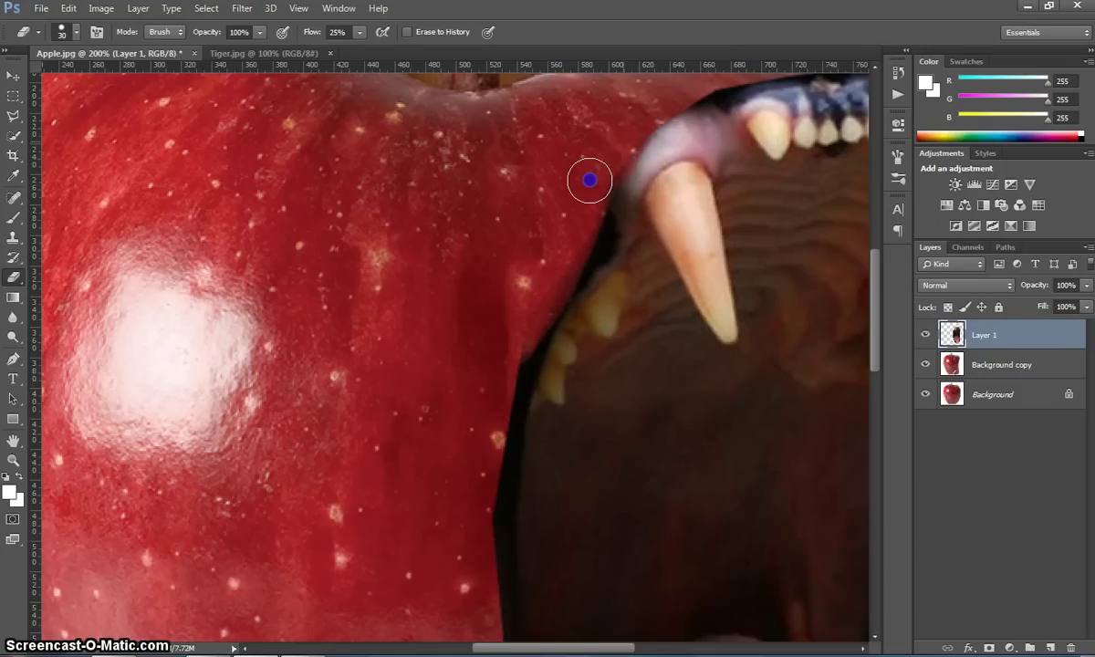
drag(590, 180, 721, 79)
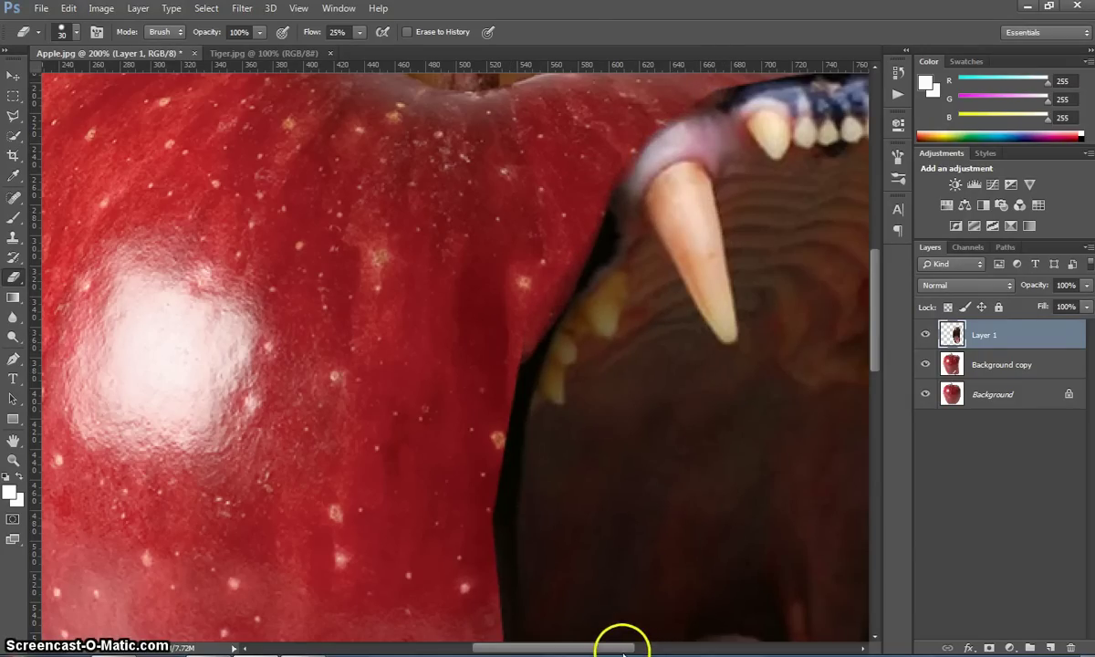
drag(624, 647, 657, 650)
key(ctrl+minus)
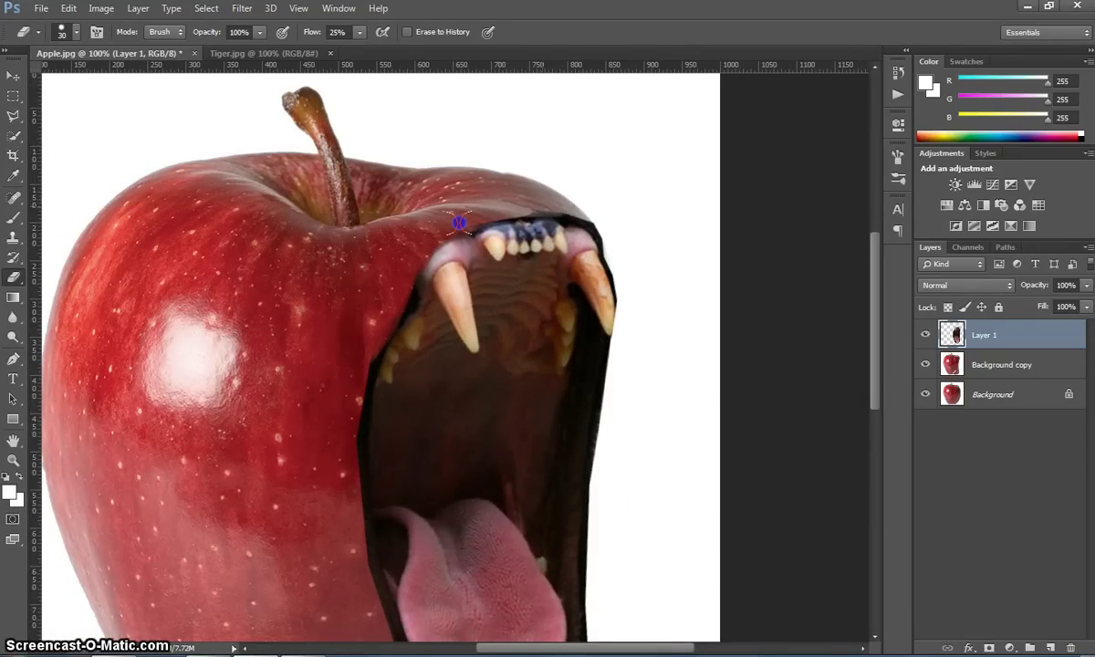
mouse_move(458, 222)
mouse_down()
mouse_move(396, 318)
mouse_move(405, 287)
mouse_up()
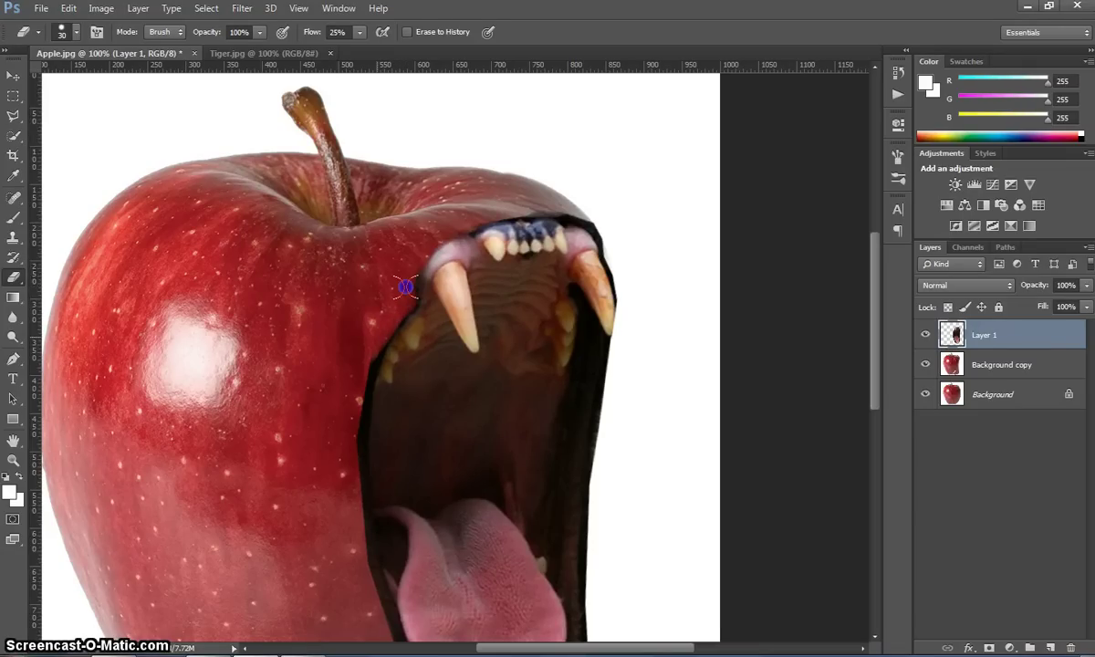
click(372, 343)
Soften the dark border along the lower lip and the mouth's left edge with the eraser.
scroll(372, 462, down, 5)
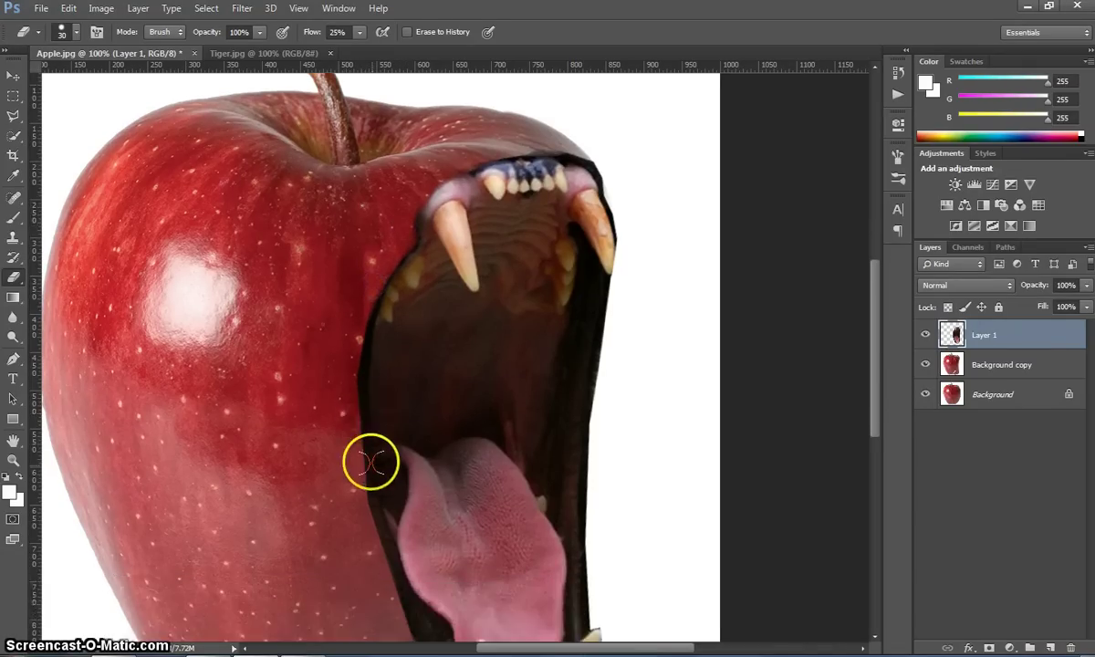
drag(450, 548, 475, 581)
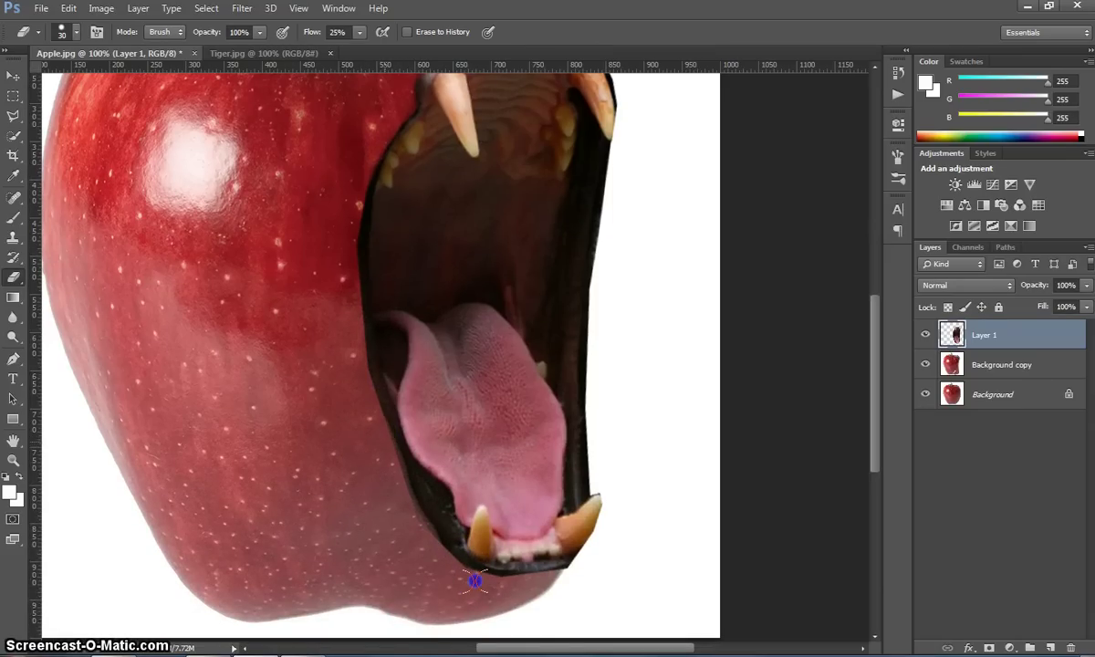
mouse_move(357, 366)
mouse_down()
mouse_move(352, 186)
mouse_move(362, 169)
mouse_up()
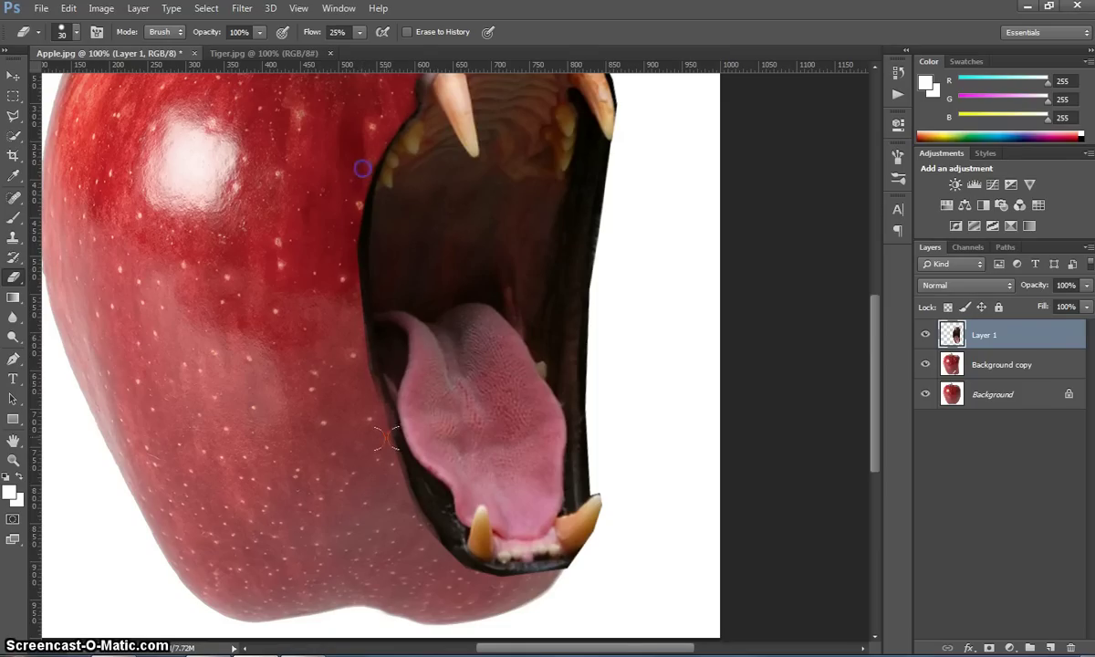
click(366, 388)
click(350, 275)
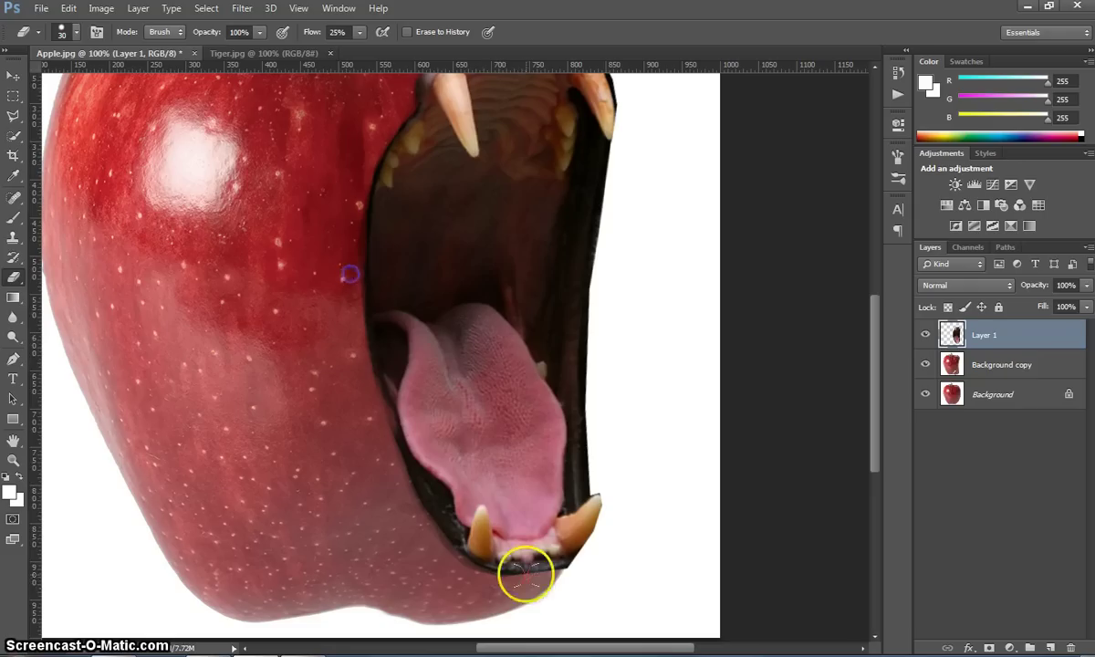
click(497, 581)
With a 15 px eraser, soften the lower edge near the fang and the upper-right edge by the teeth.
key(bracketleft)
key(bracketleft)
key(bracketleft)
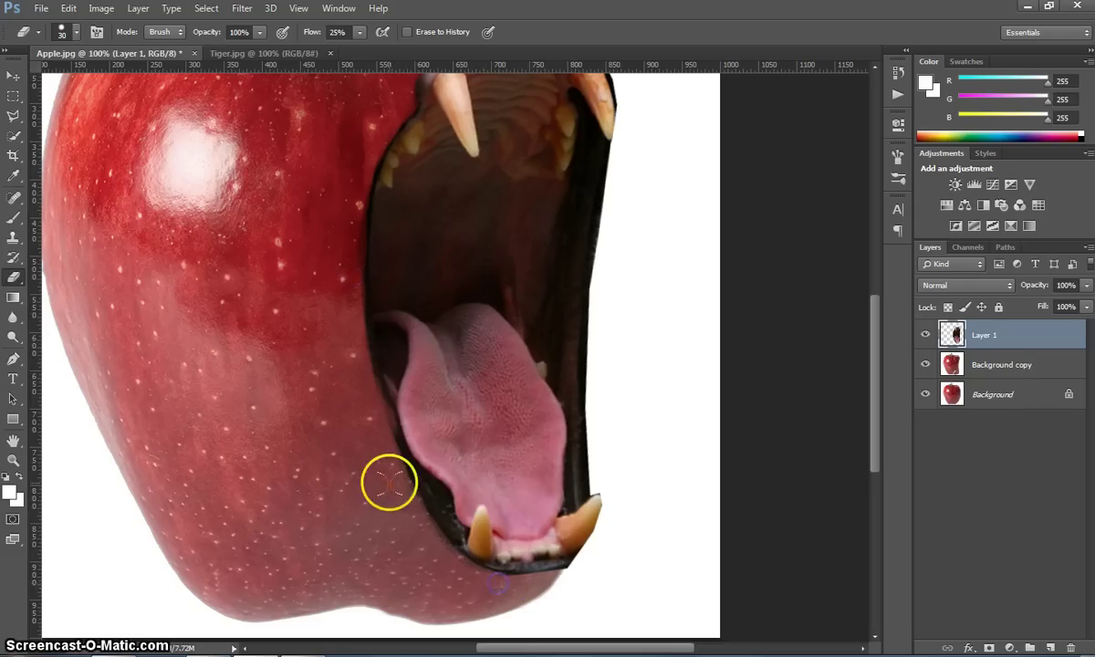
drag(505, 577, 498, 576)
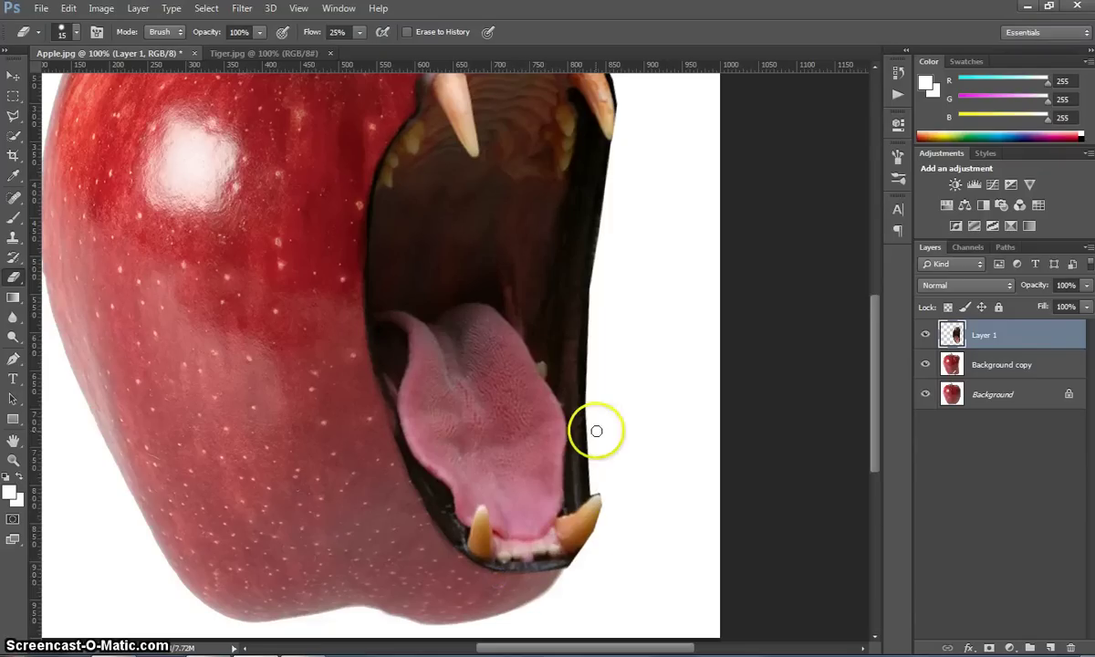
scroll(609, 374, up, 3)
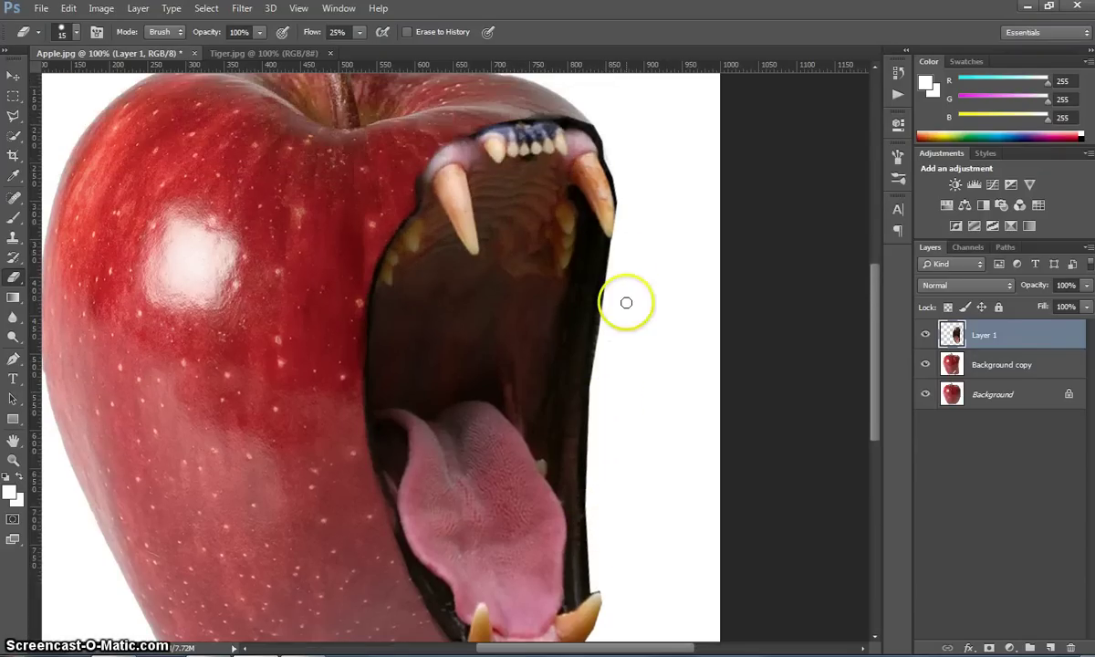
drag(594, 146, 596, 147)
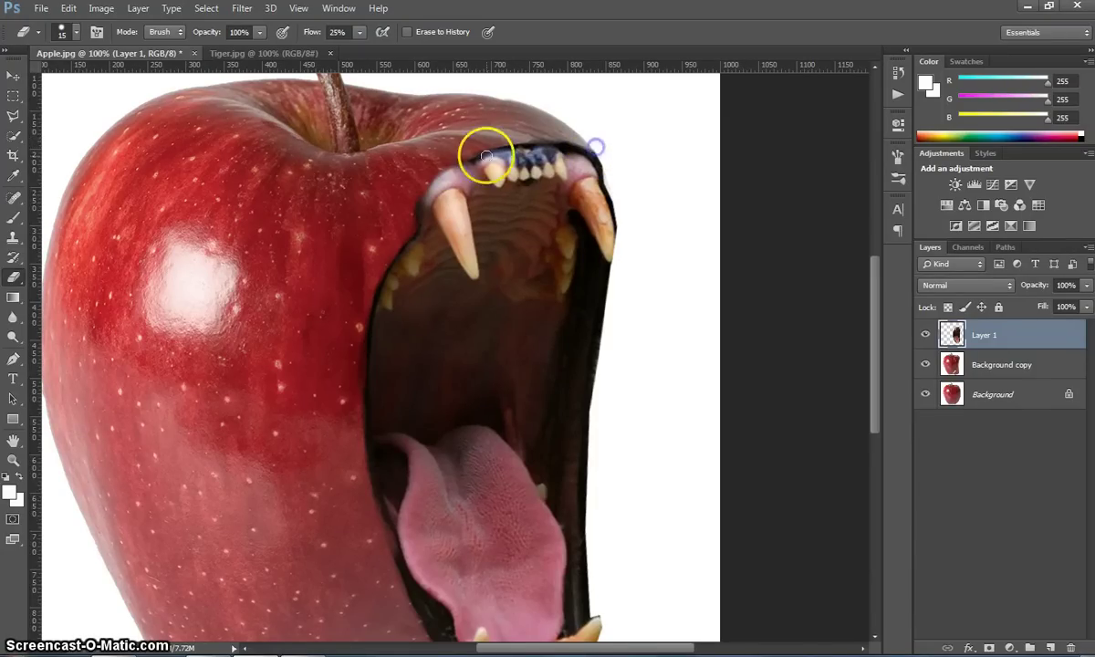
key(ctrl+minus)
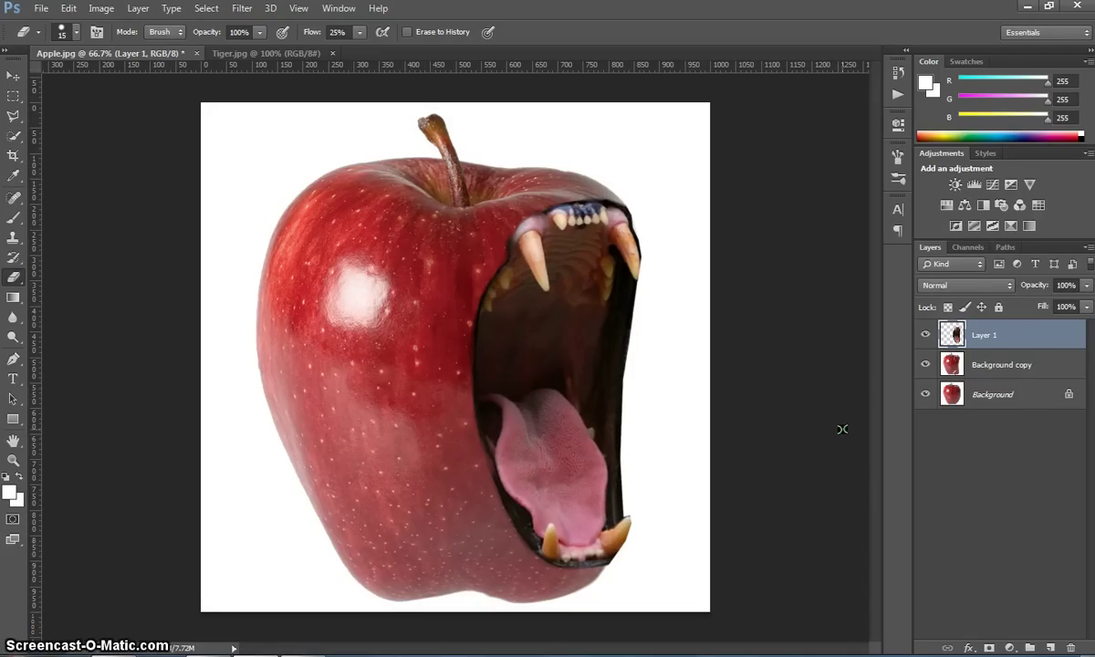
Open the File menu.
click(42, 9)
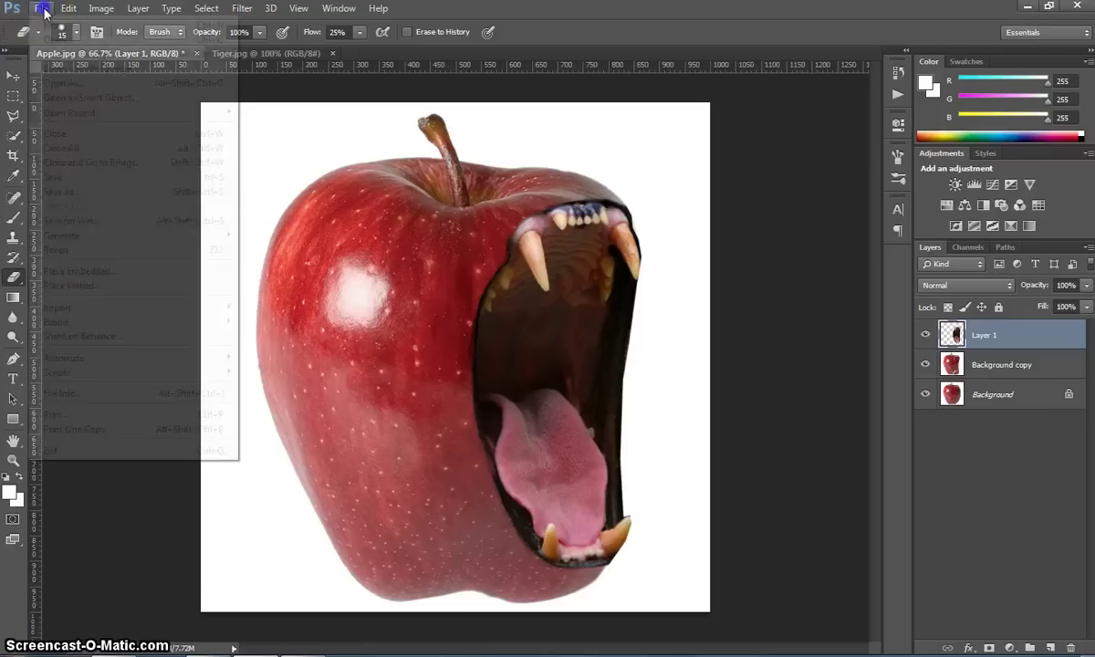
Export via Save for Web as a Very High (80) JPEG into the Lesson 7 - Bad Apple folder.
click(91, 220)
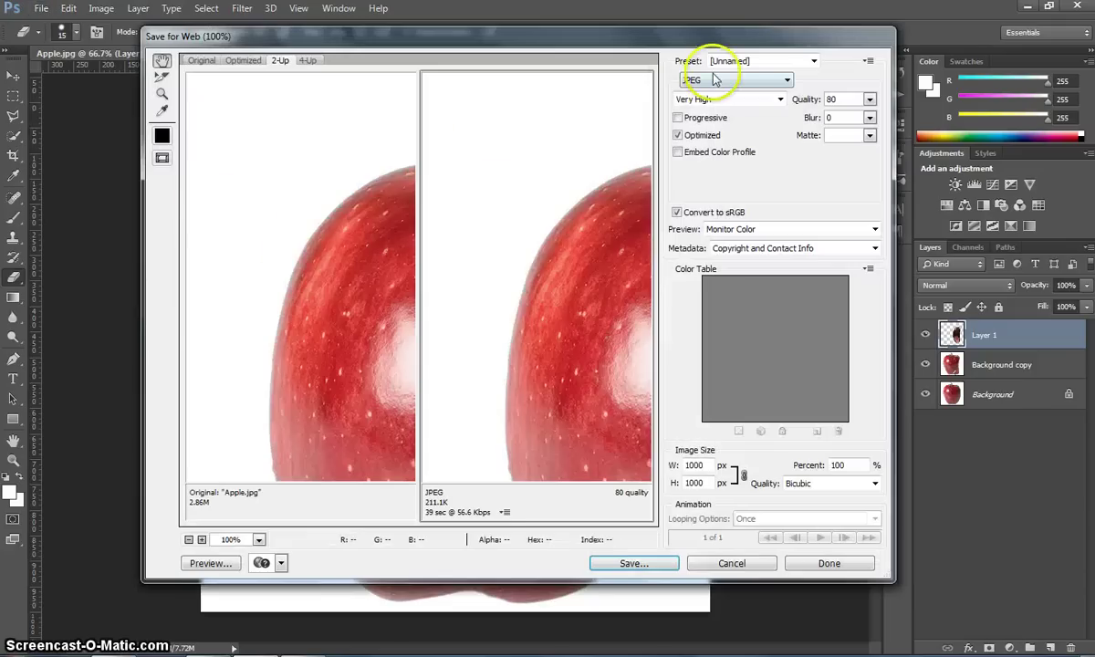
click(730, 80)
click(724, 82)
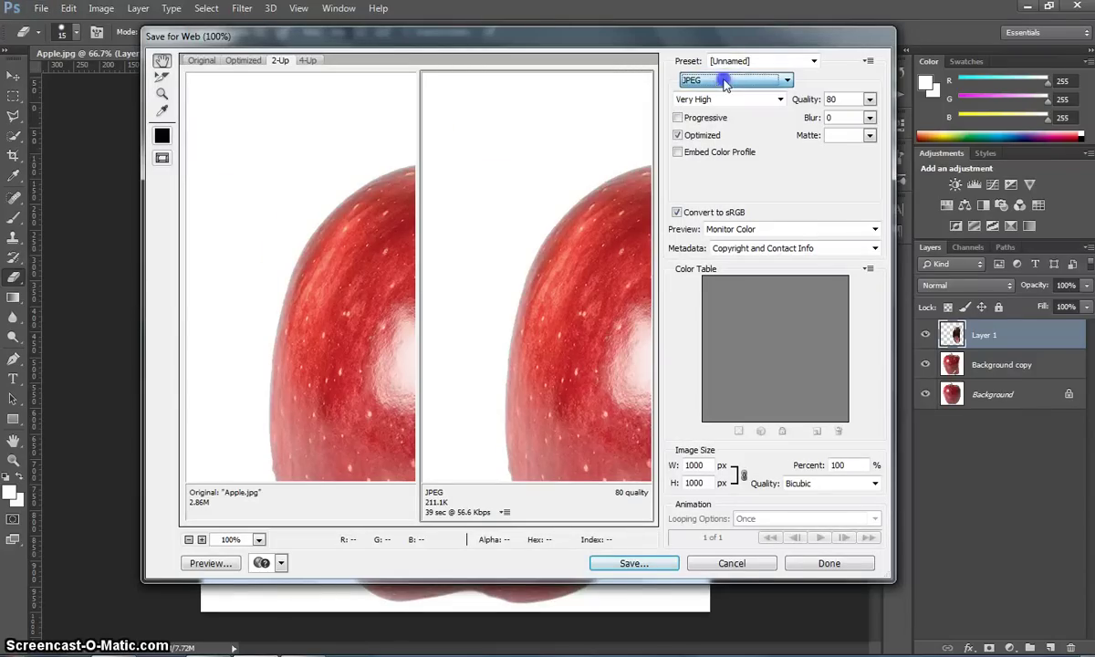
click(728, 99)
click(721, 150)
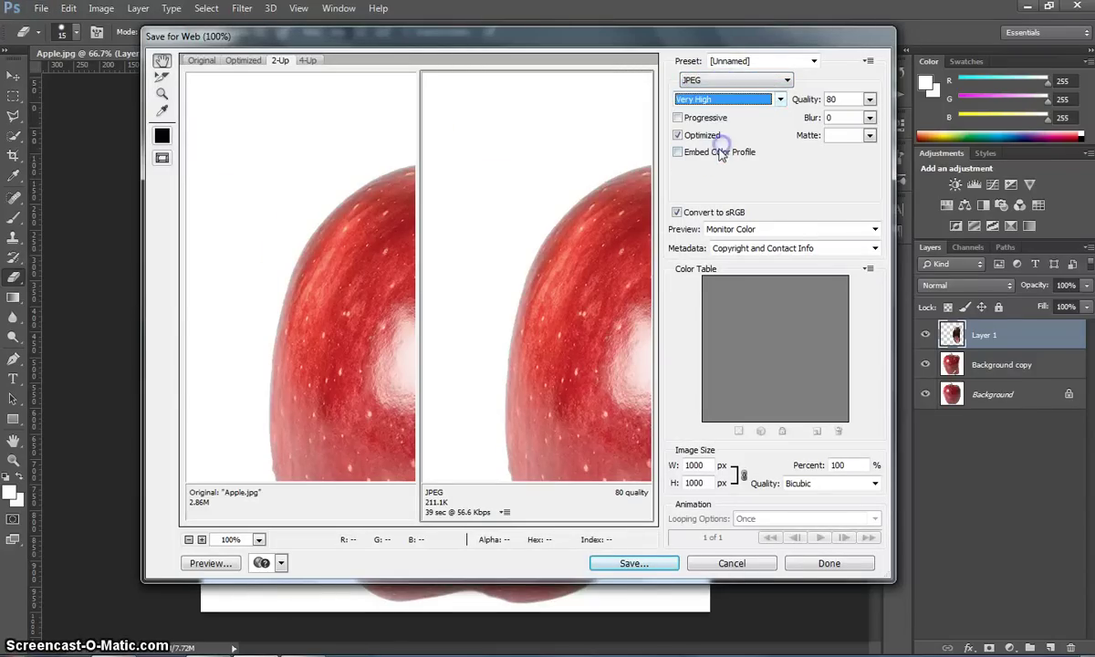
click(632, 563)
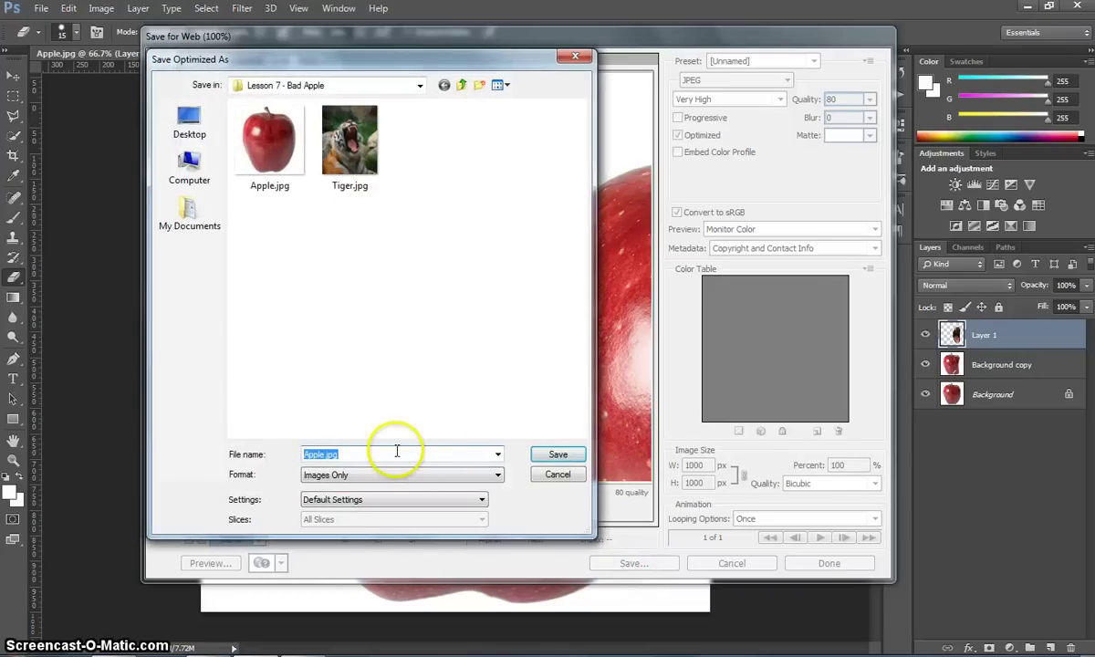
key(Return)
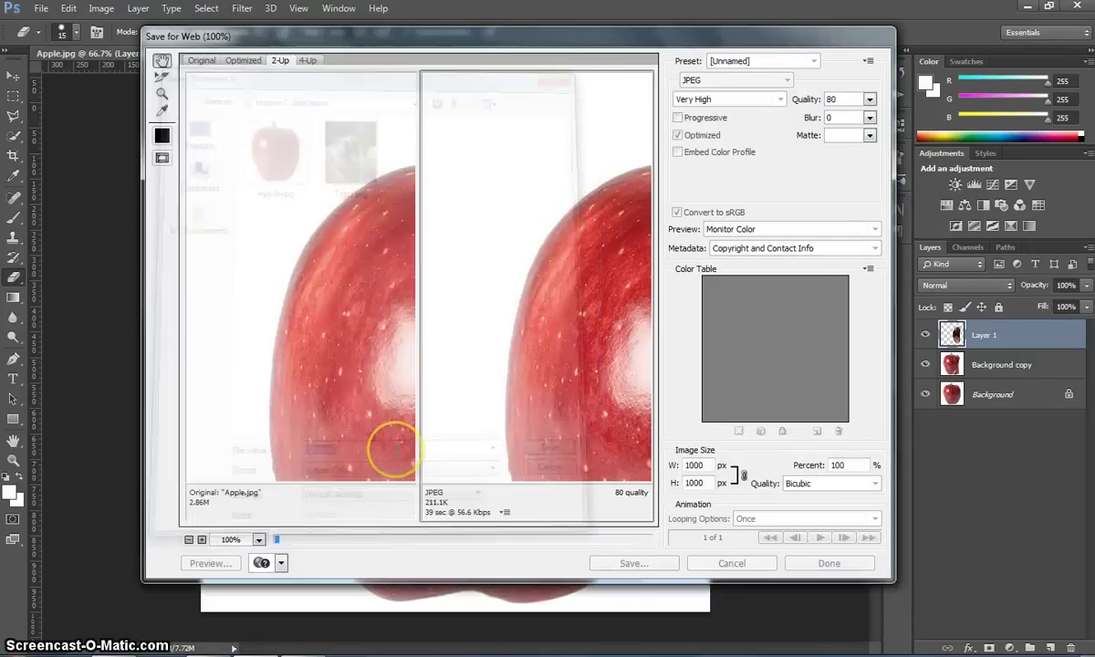